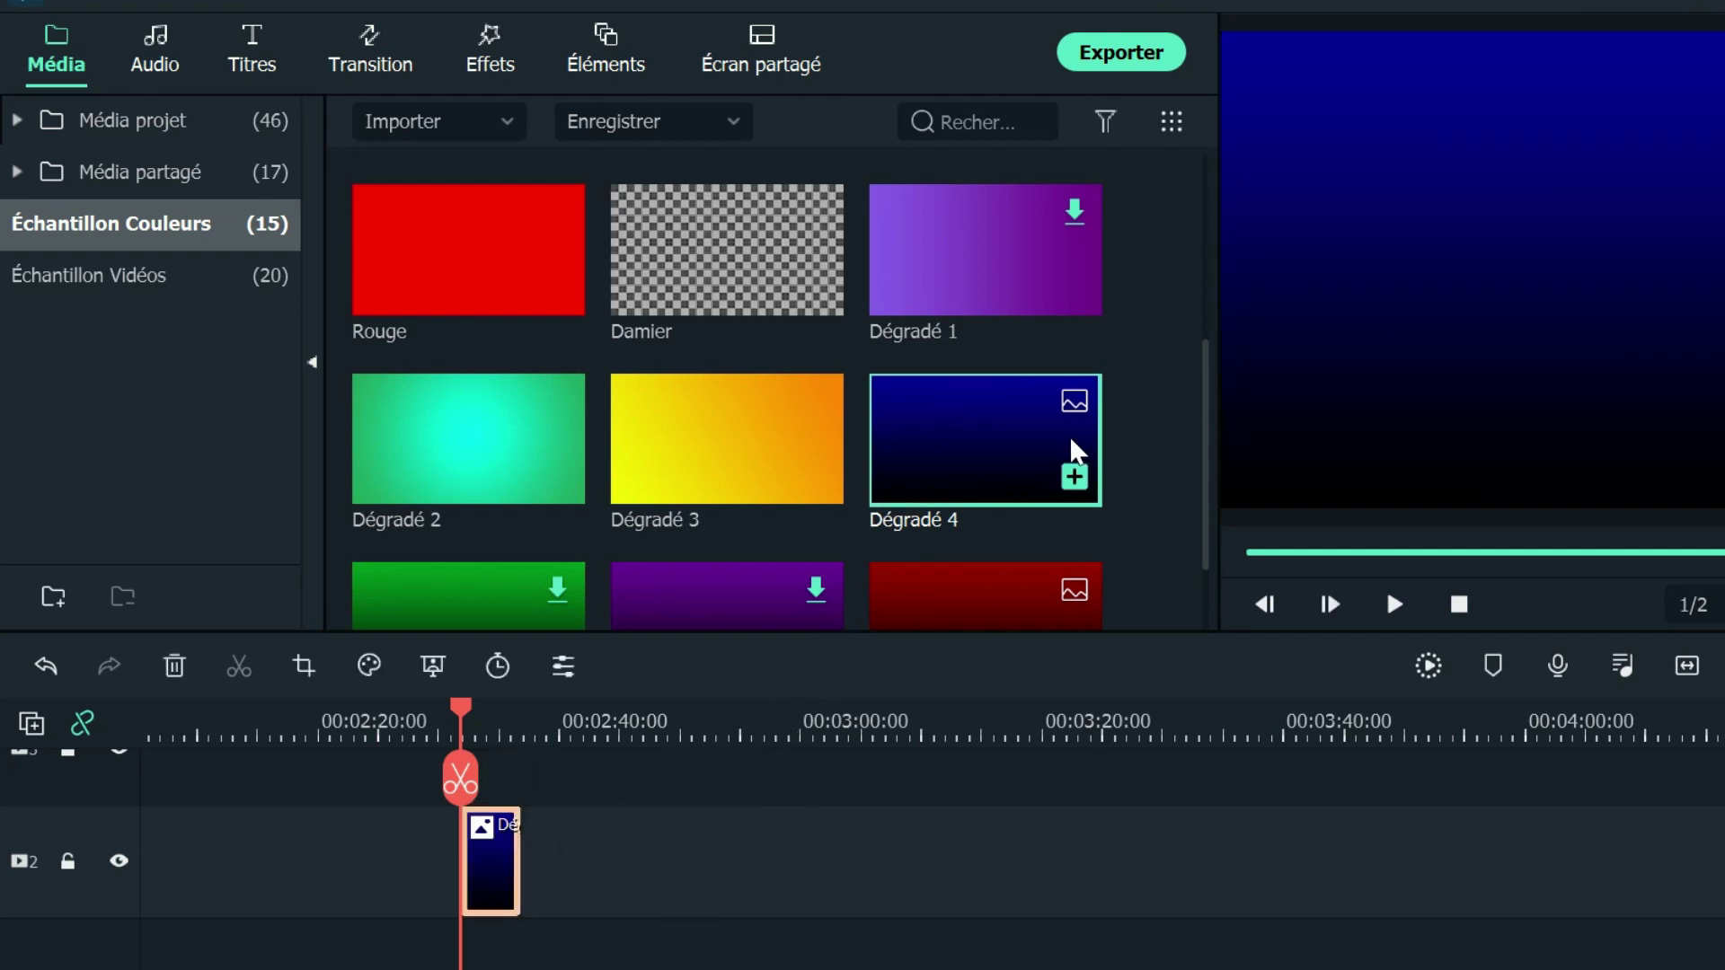
- Place the Dégradé 7 colour sample on track 1 directly beneath the Dégradé 4 clip, with both starts aligned
scroll(1069, 450, "down", 2)
left_click_drag(958, 525, 491, 954)
left_click(505, 860)
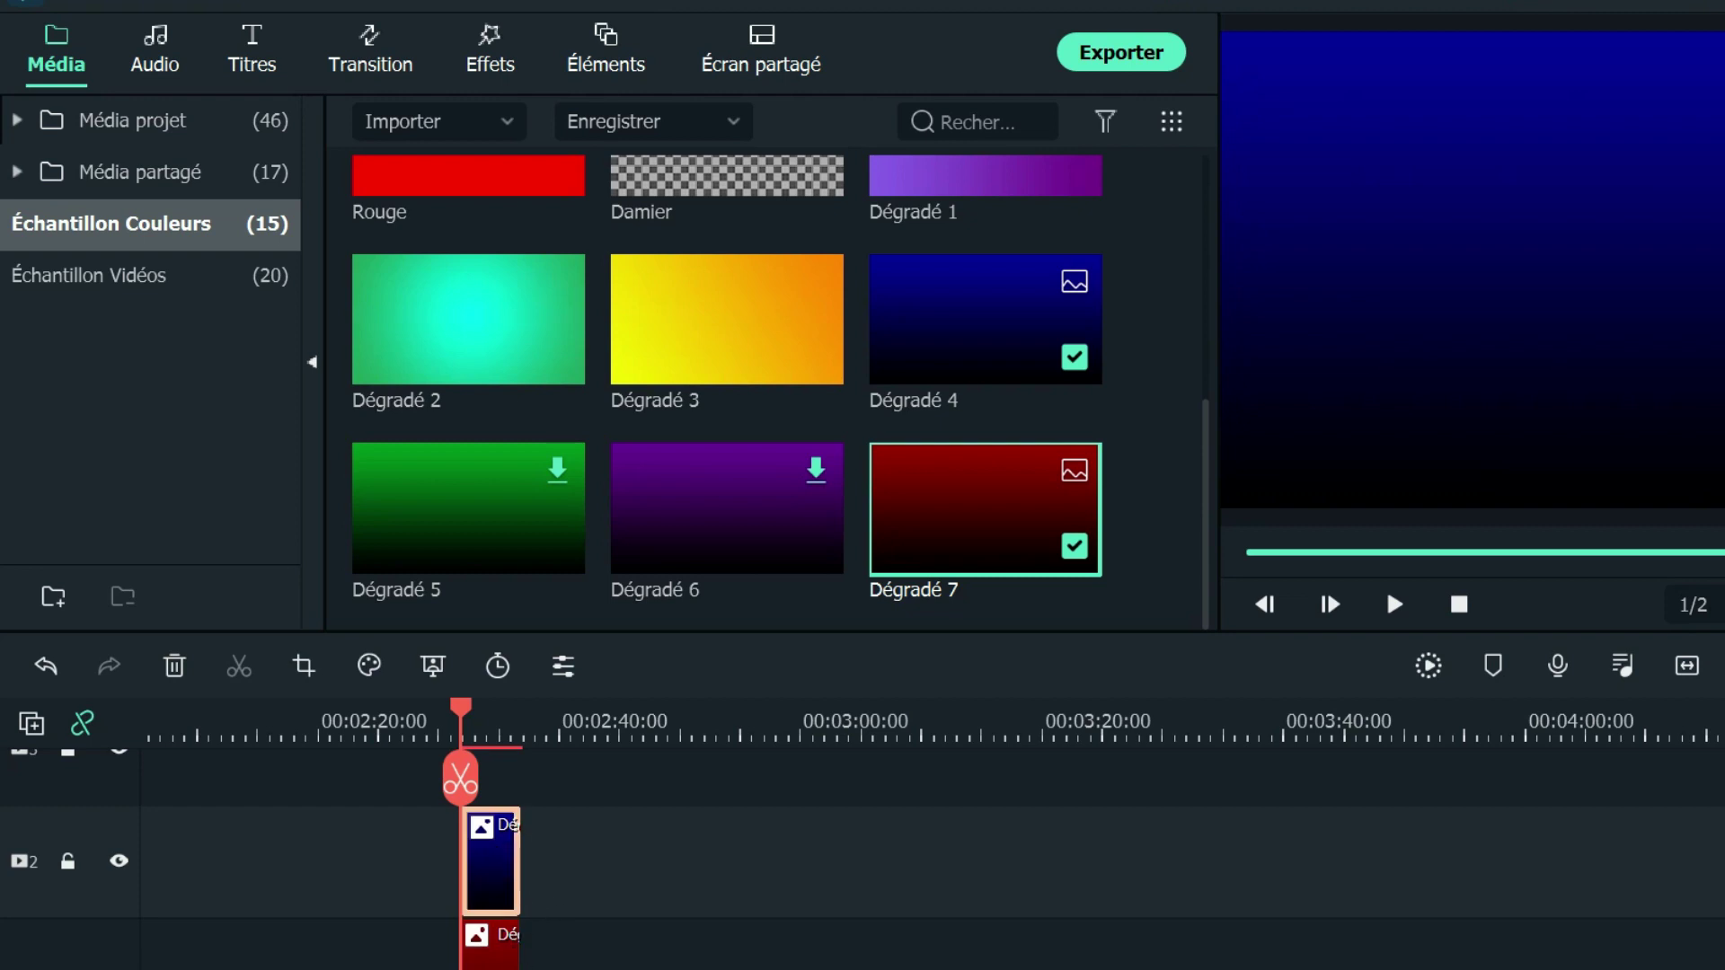
left_click(490, 948)
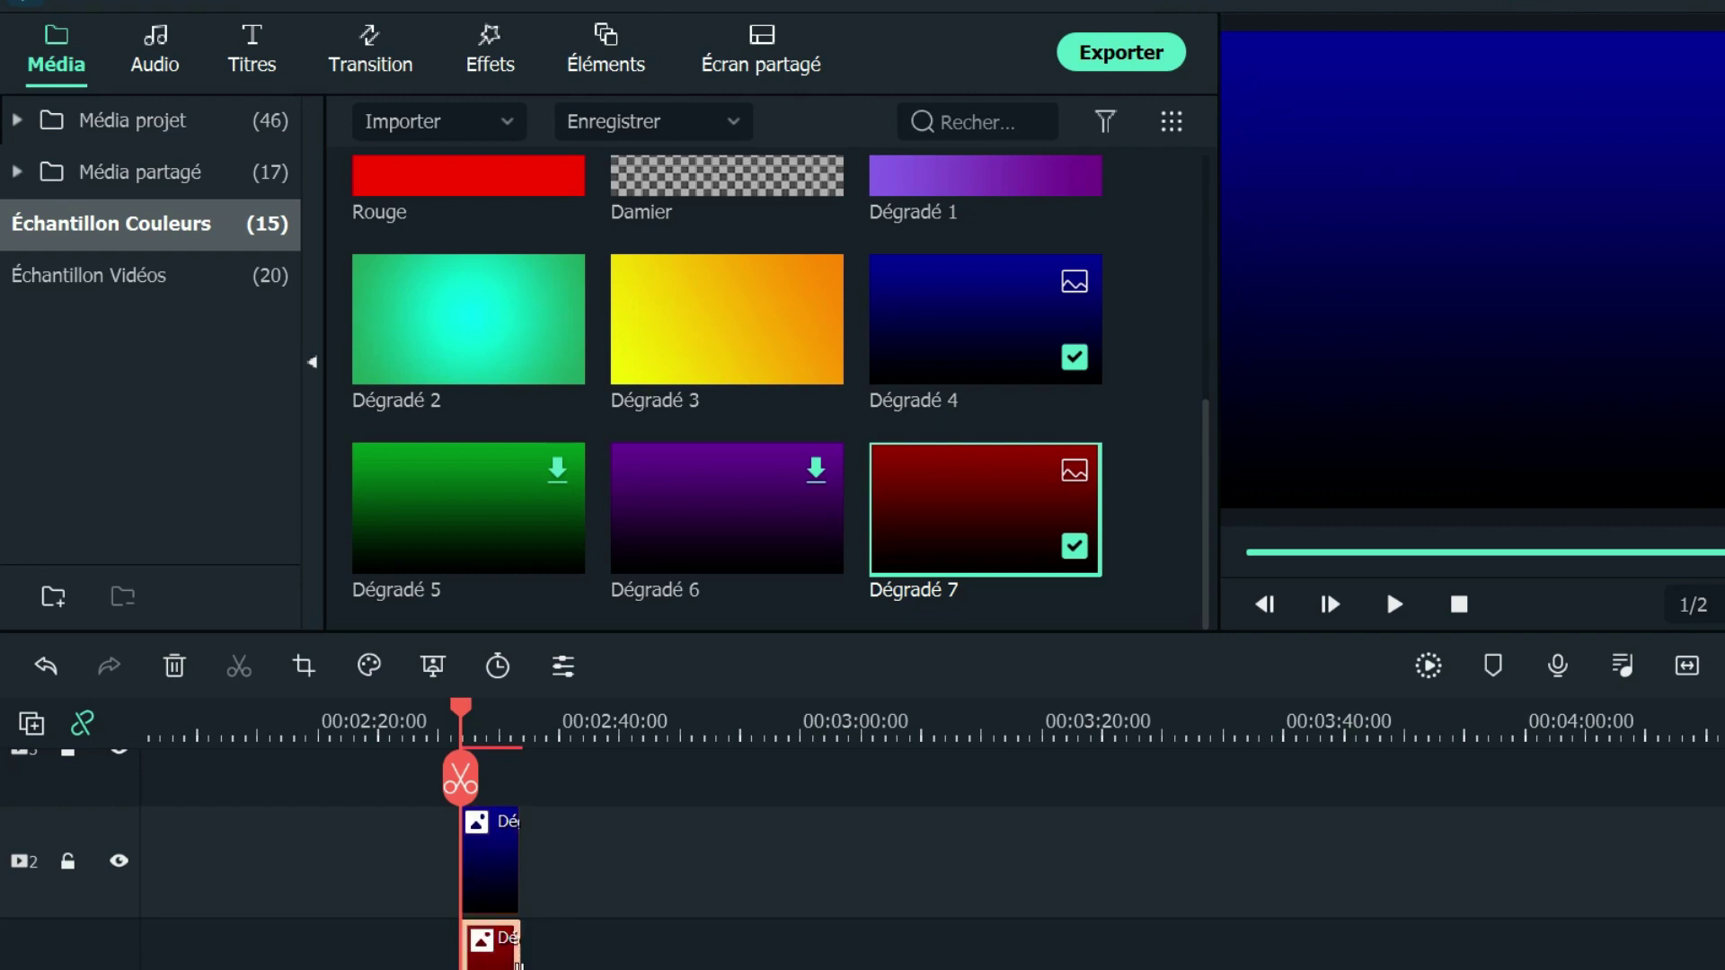
- Extend the Dégradé 4 and Dégradé 7 clips to the same length, ending at about 00:03:32
left_click(503, 864)
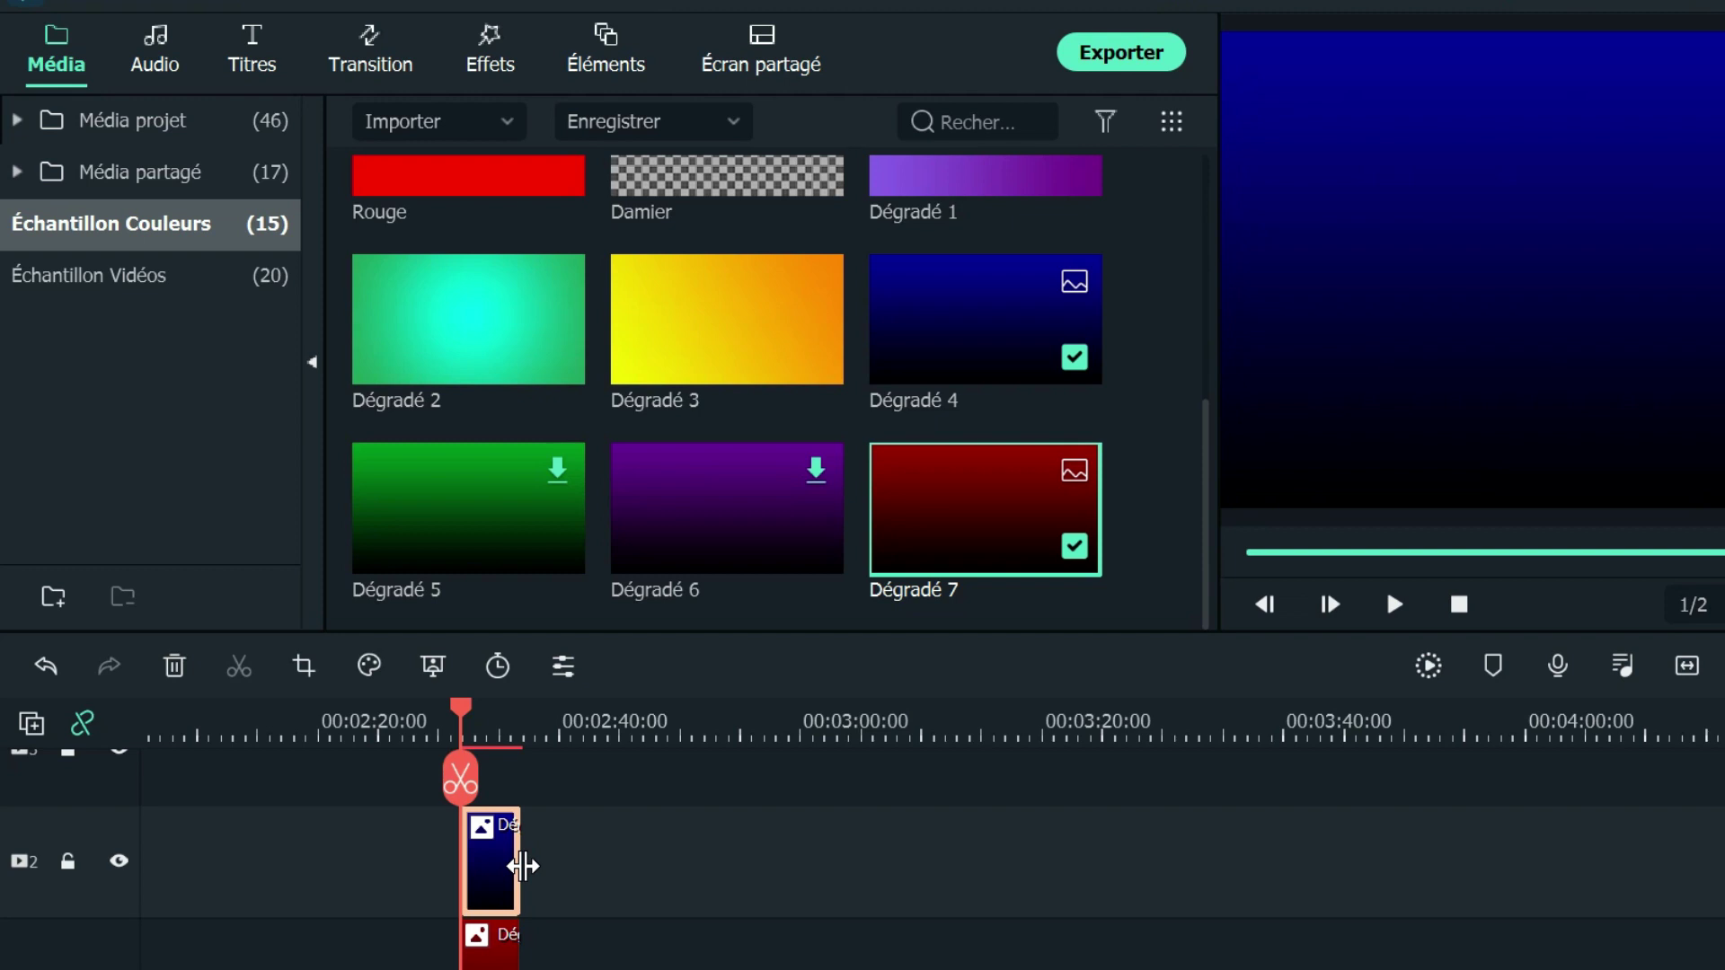
left_click_drag(523, 866, 522, 866)
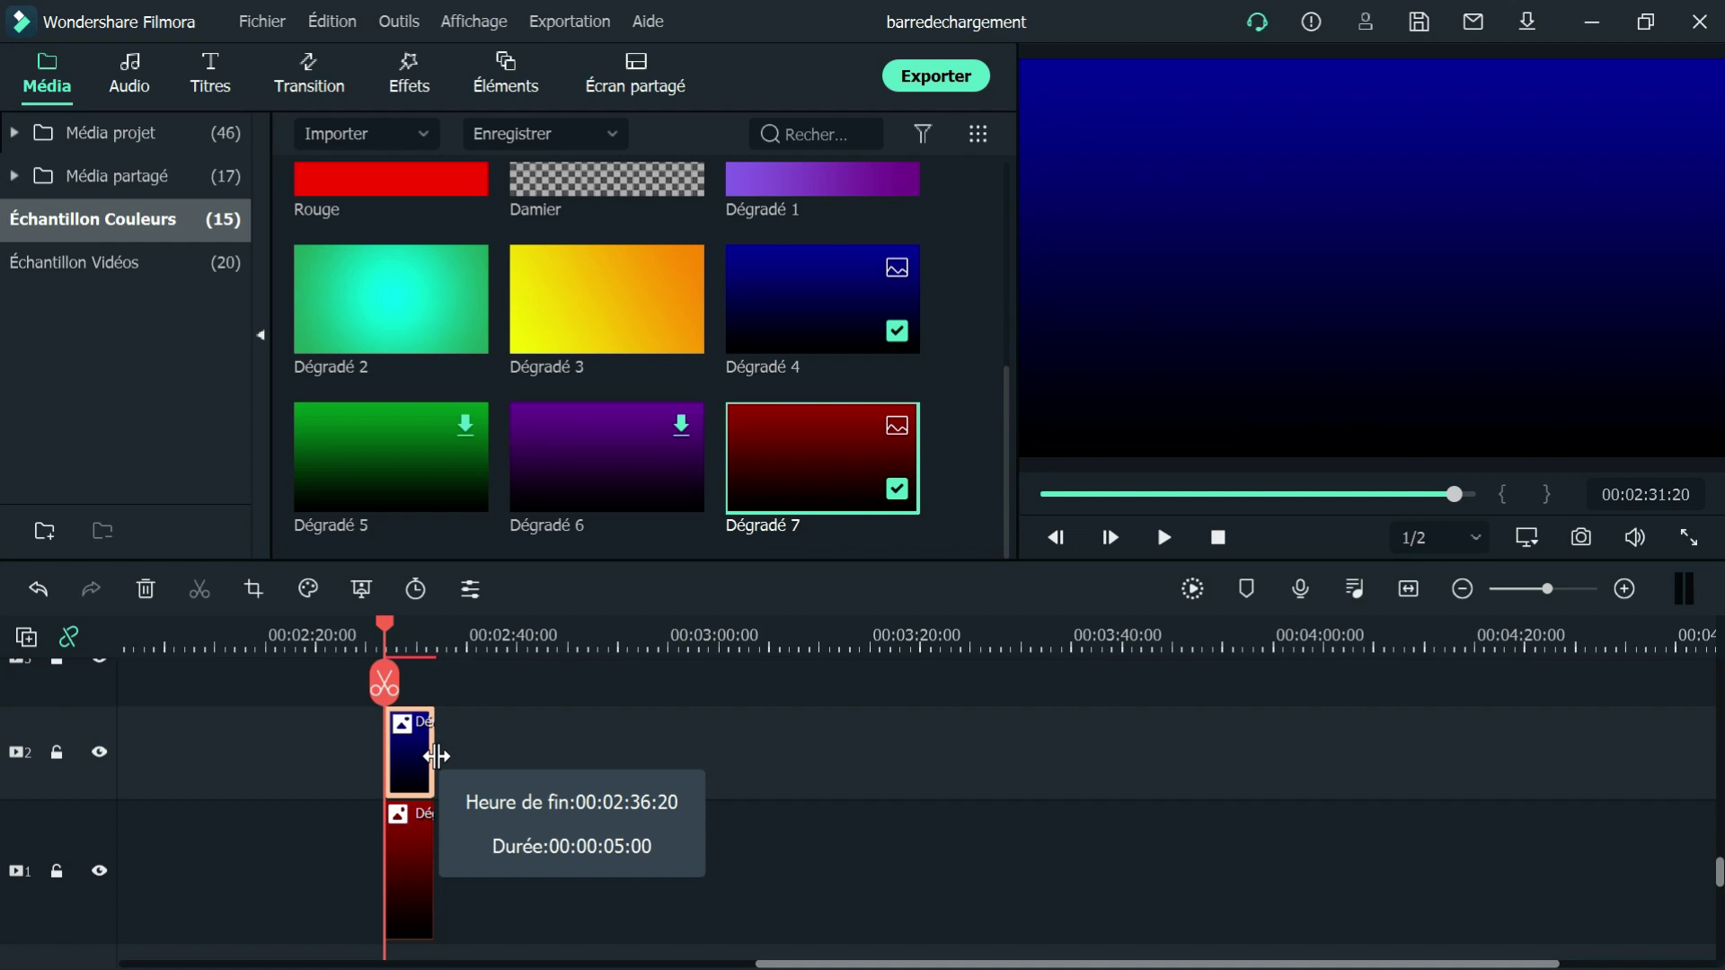
left_click_drag(437, 756, 999, 824)
left_click(416, 861)
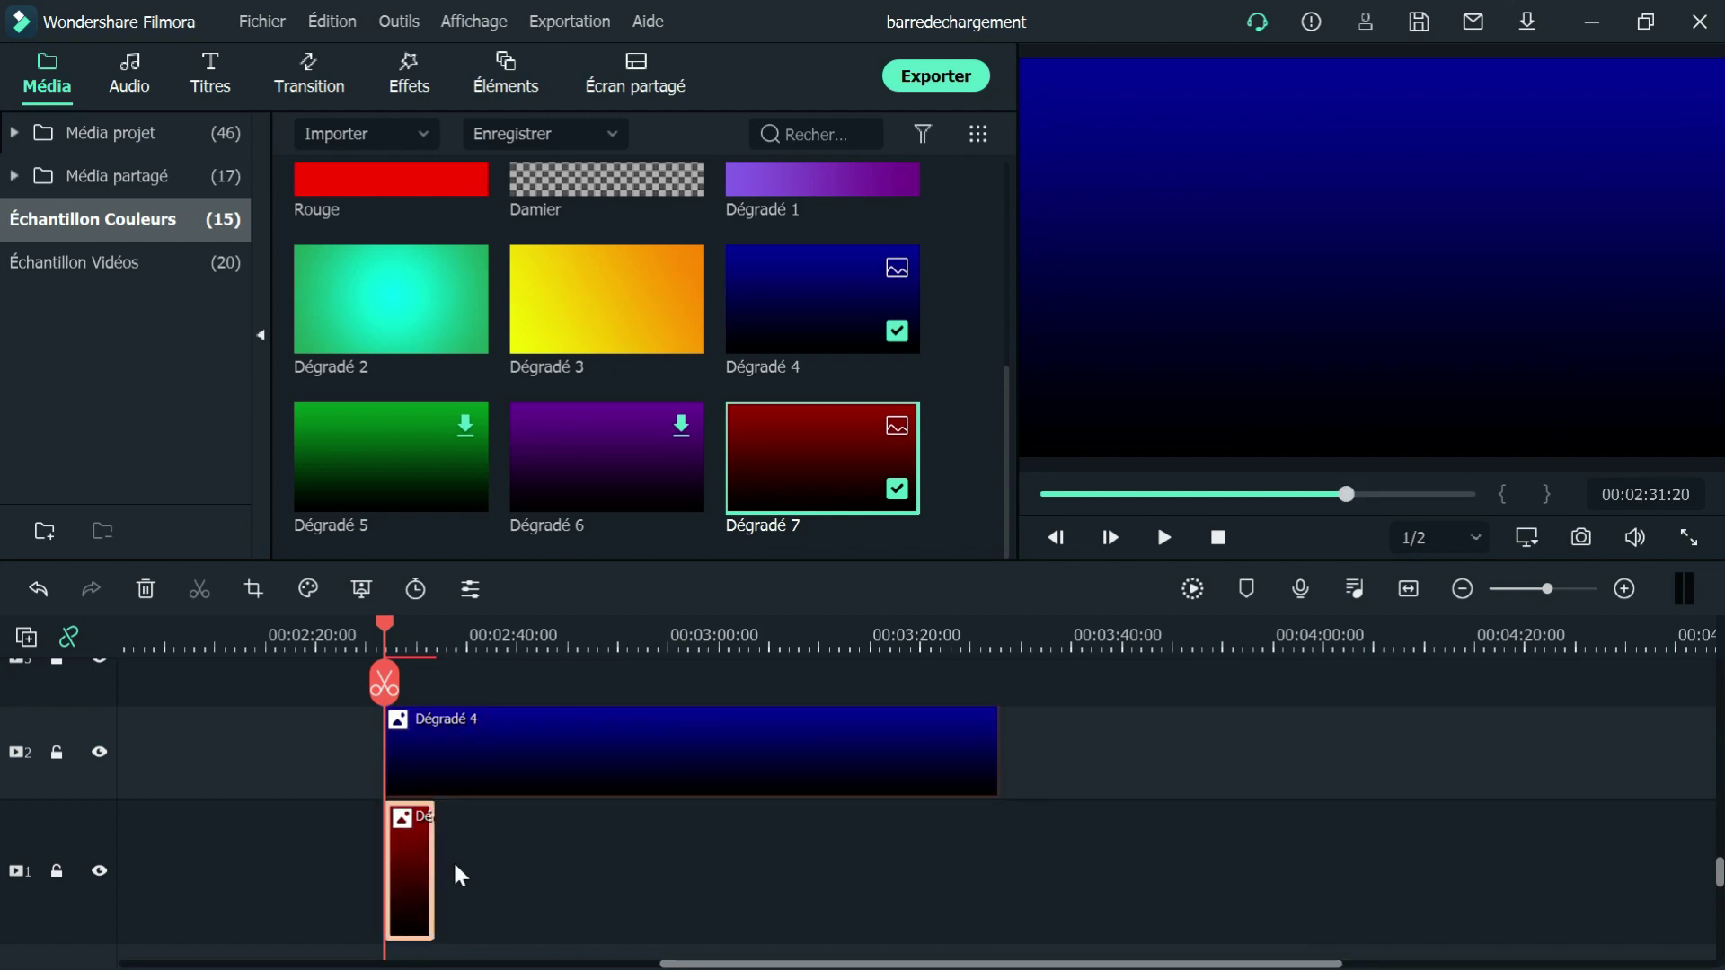
left_click_drag(435, 851, 1000, 912)
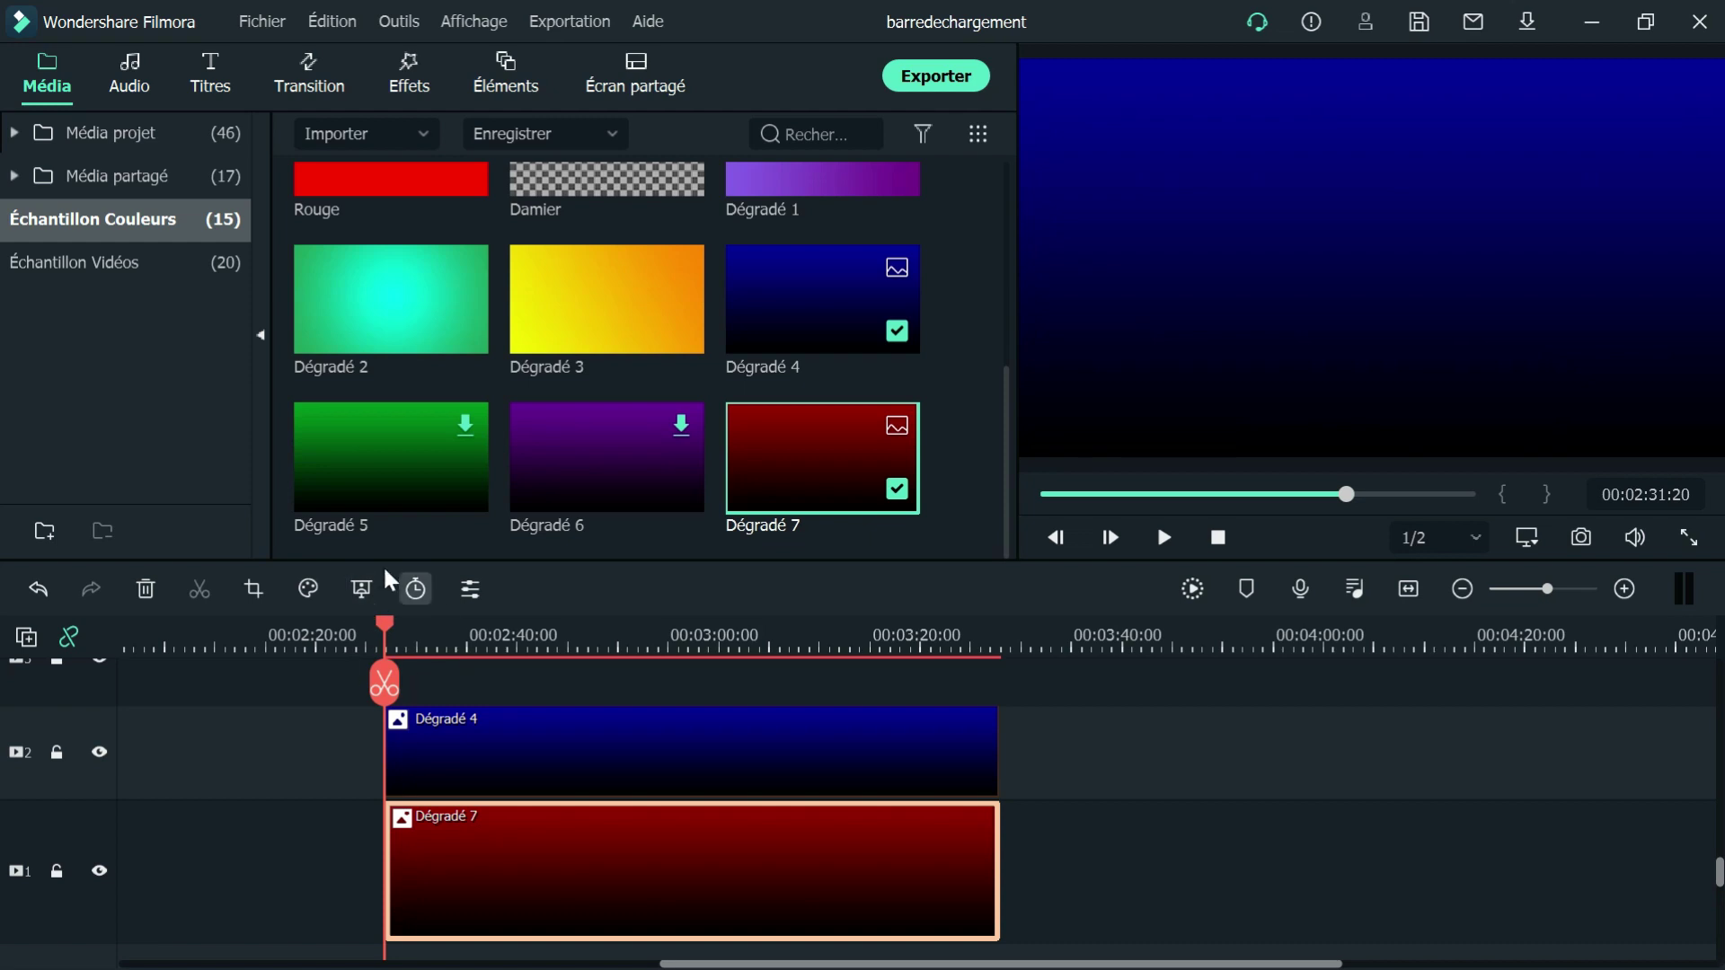
- Add a custom animation keyframe at the start of Dégradé 4 and shift the image out of frame to X -788.0, Y 0.0
left_click(446, 762)
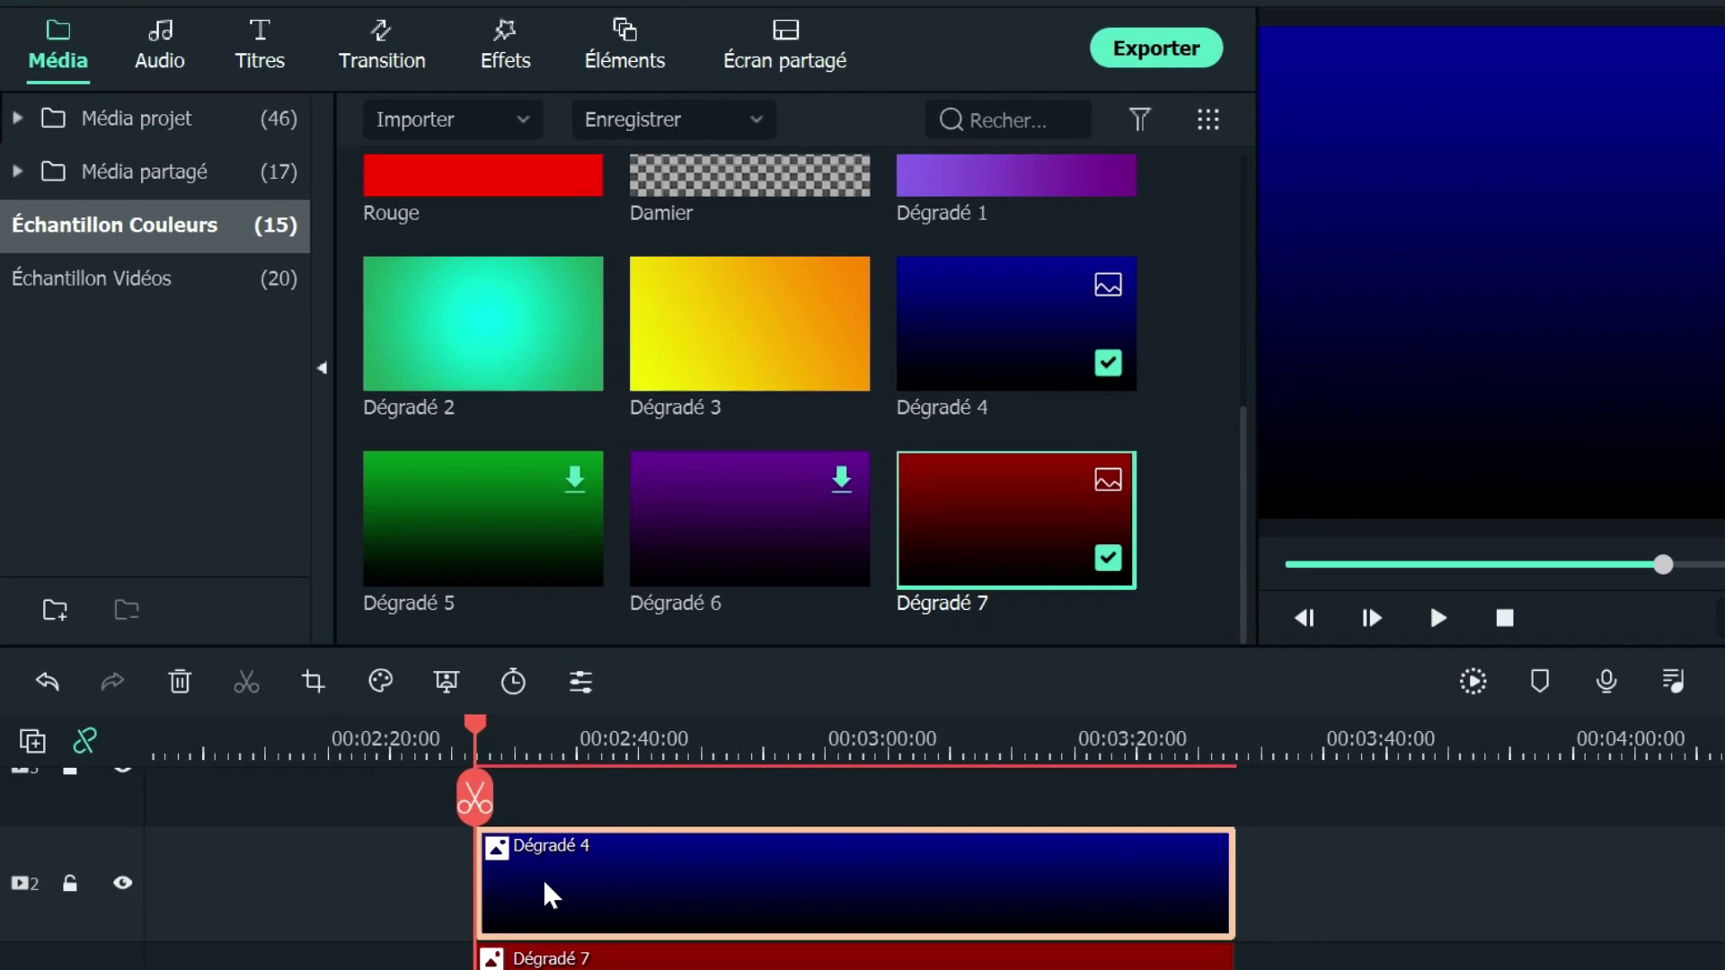
double_click(544, 883)
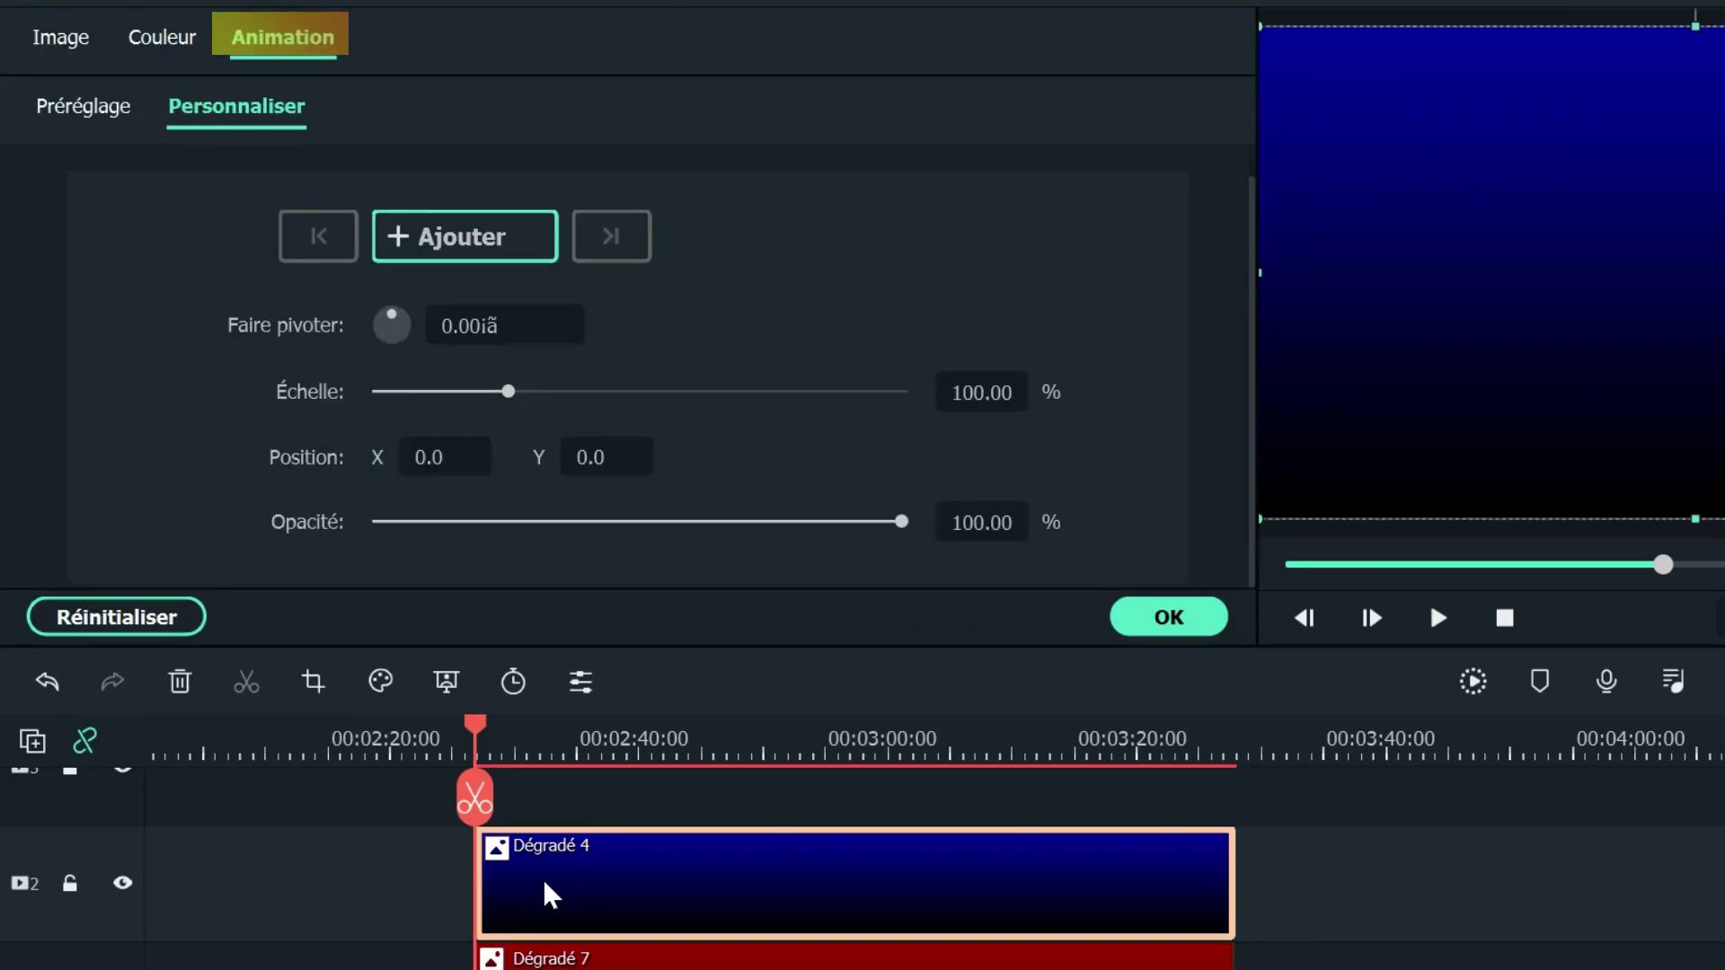
left_click(460, 245)
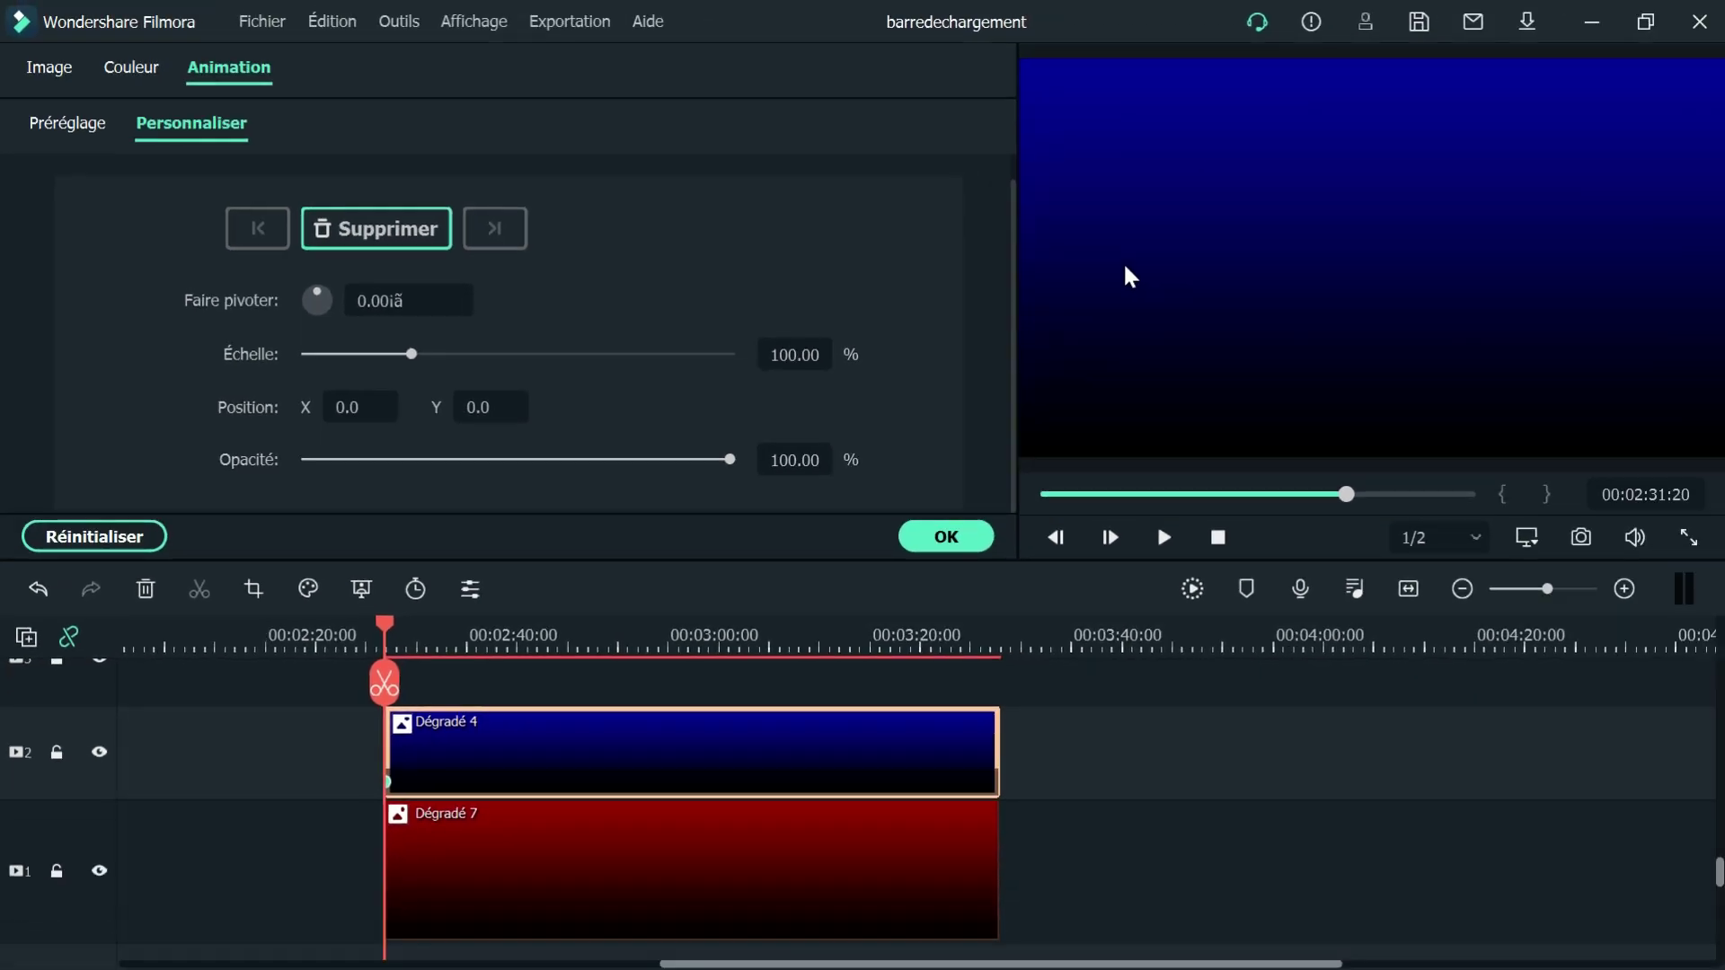
left_click(1389, 283)
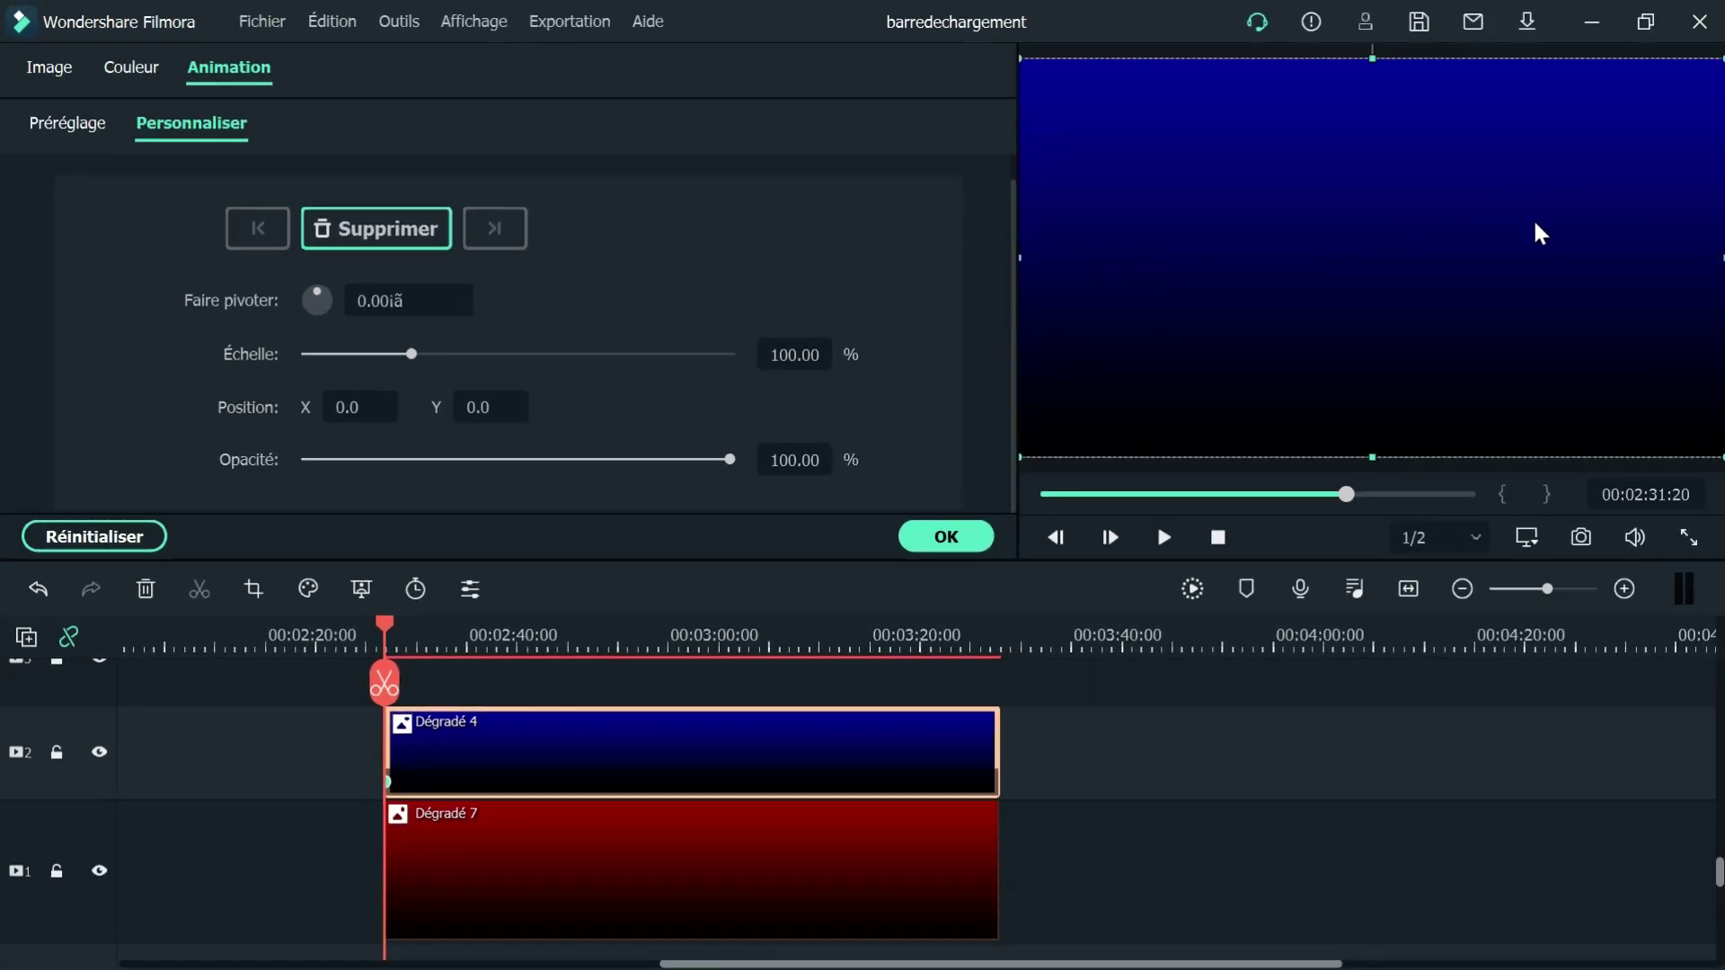
left_click_drag(1528, 224, 822, 230)
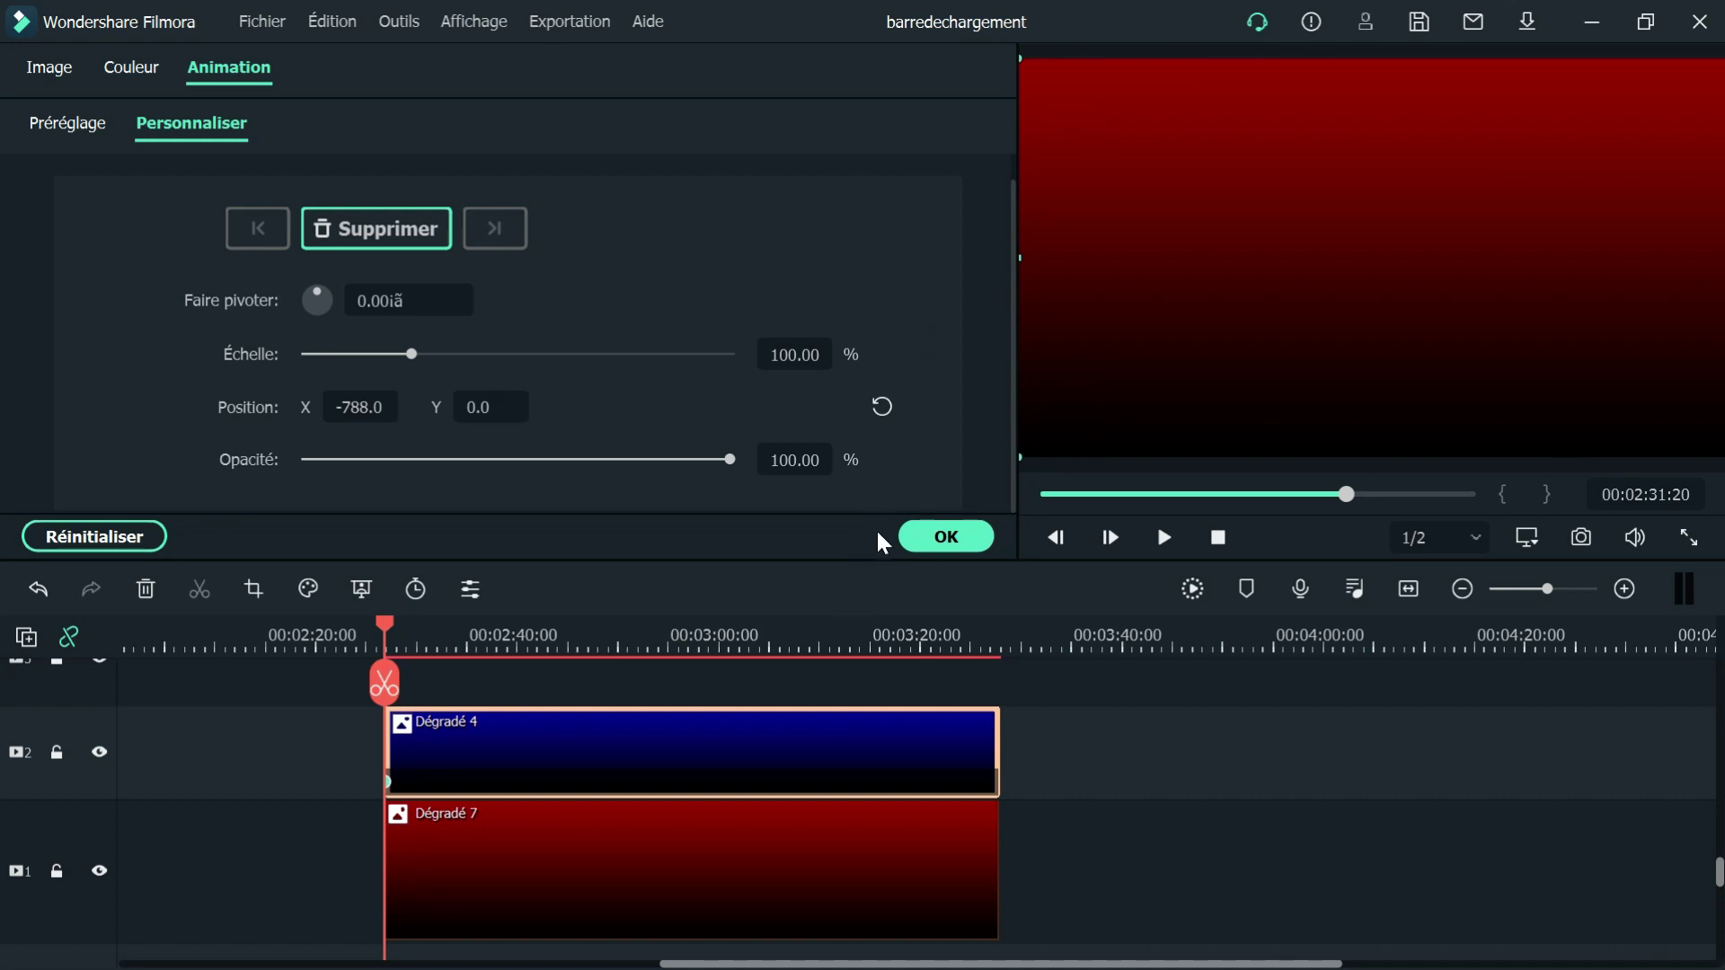
left_click(947, 538)
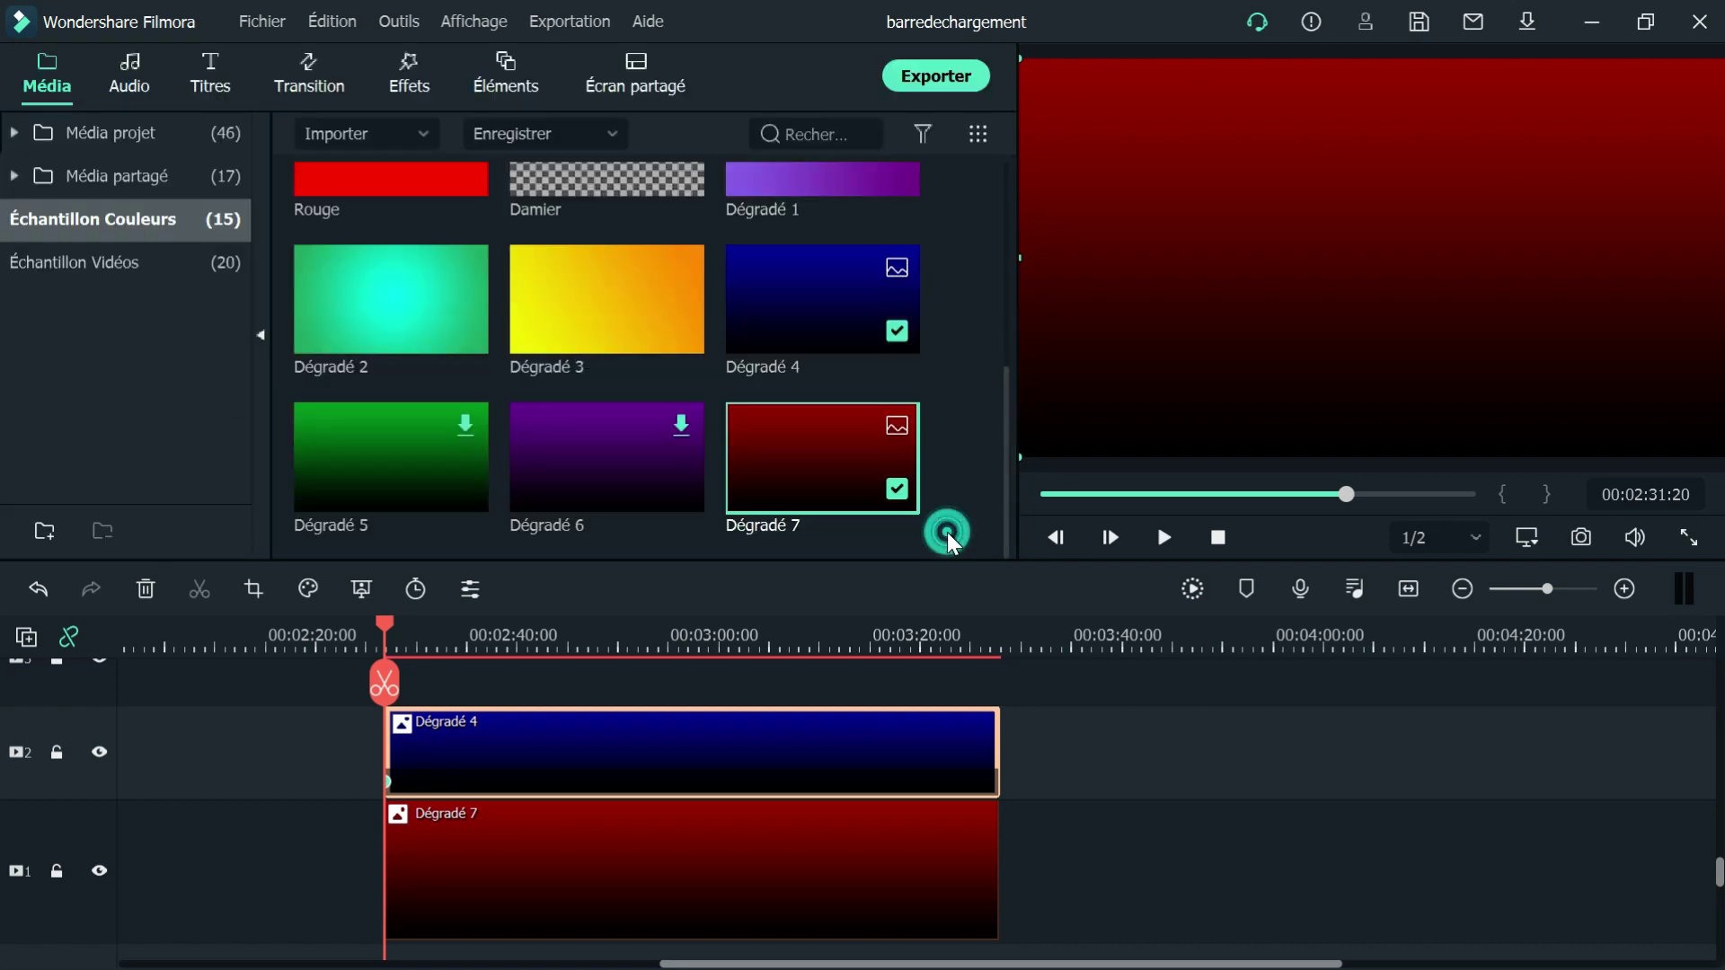
- Add a second keyframe at the end of Dégradé 4, at 00:03:32:16, and reset its position to X 0.0, Y 0.0
left_click(1000, 641)
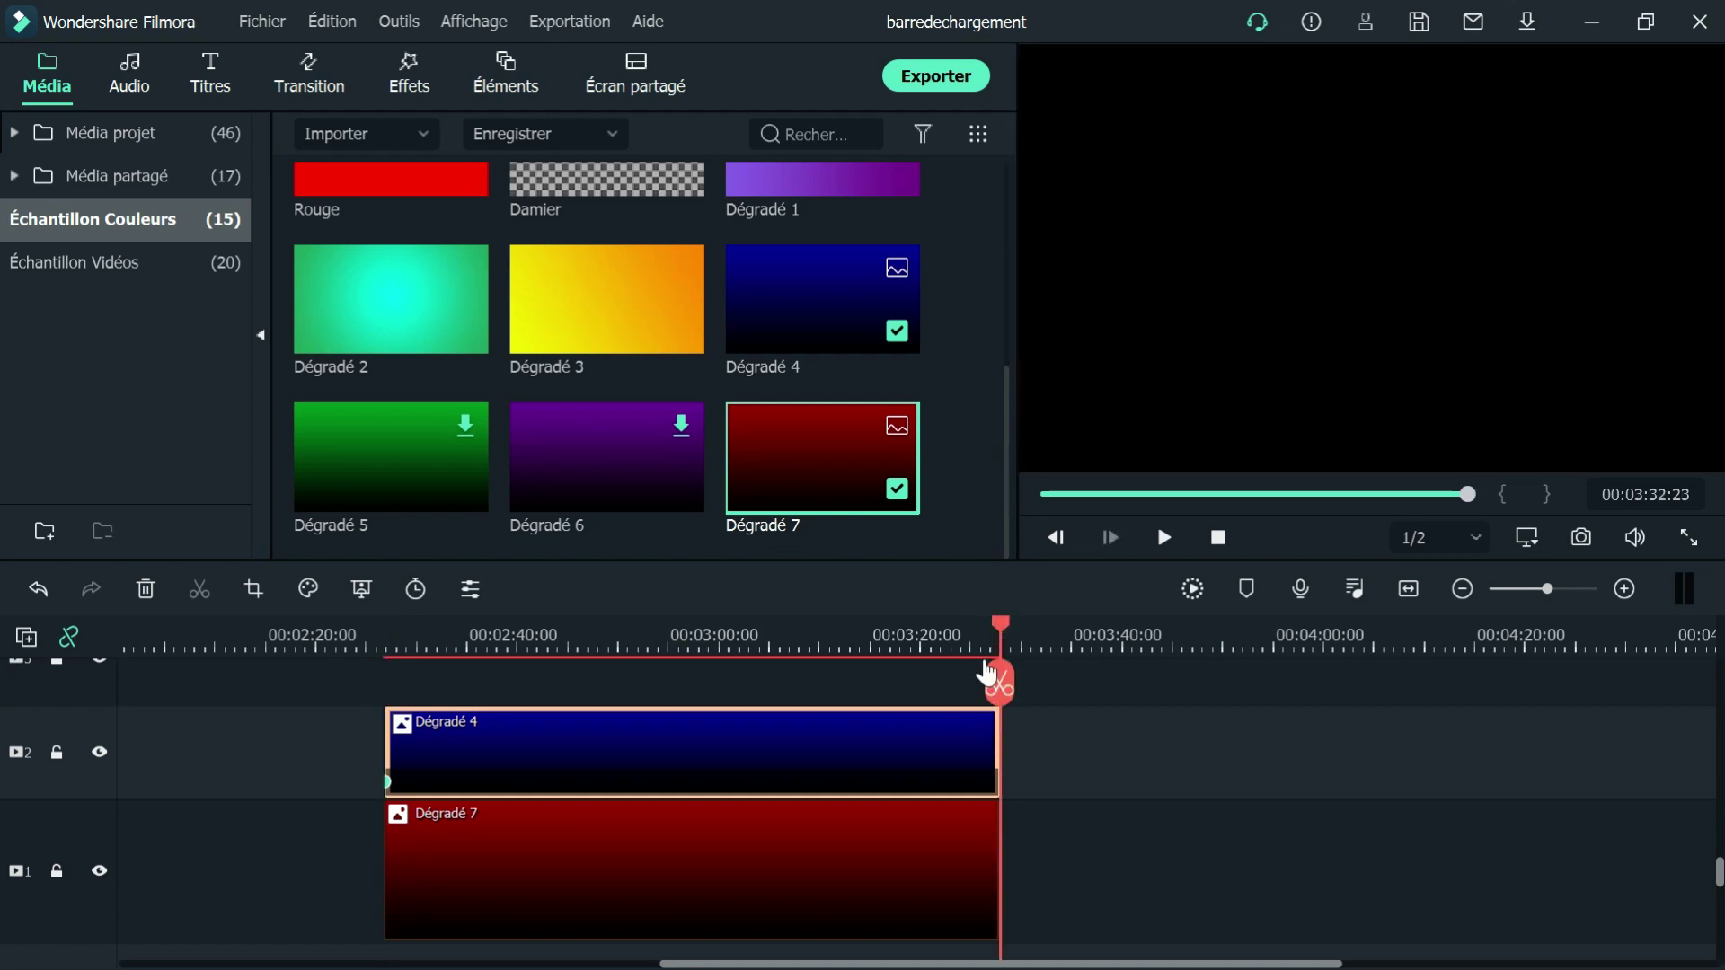
double_click(936, 751)
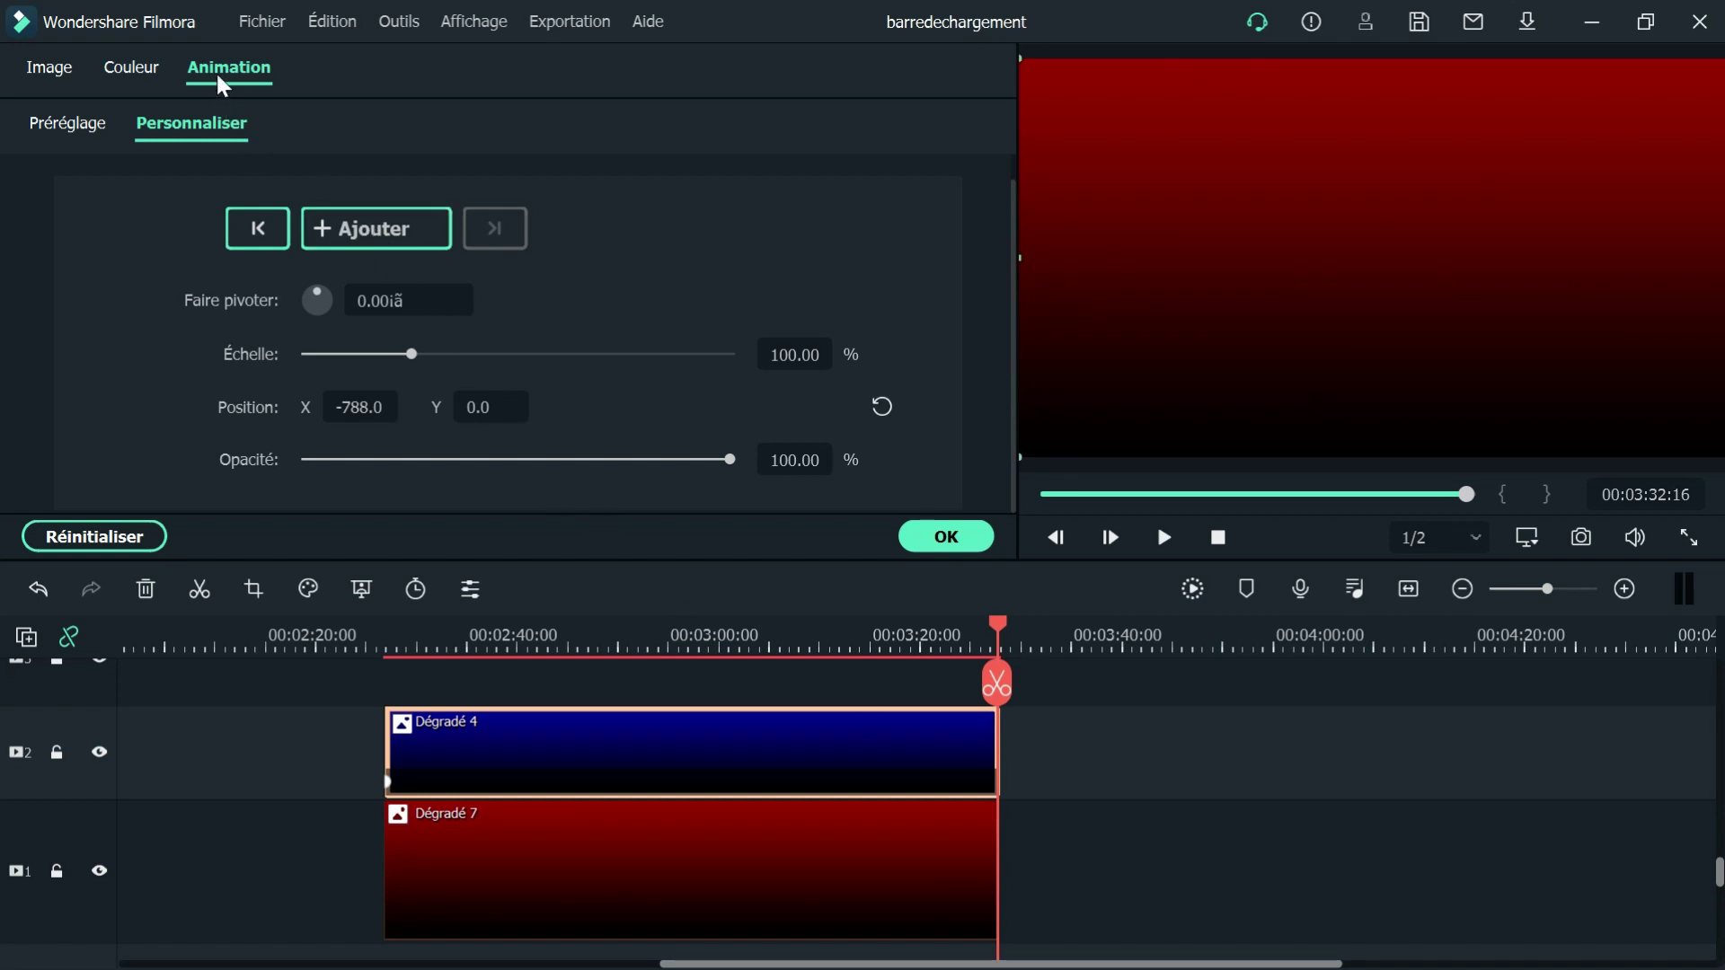
left_click(398, 232)
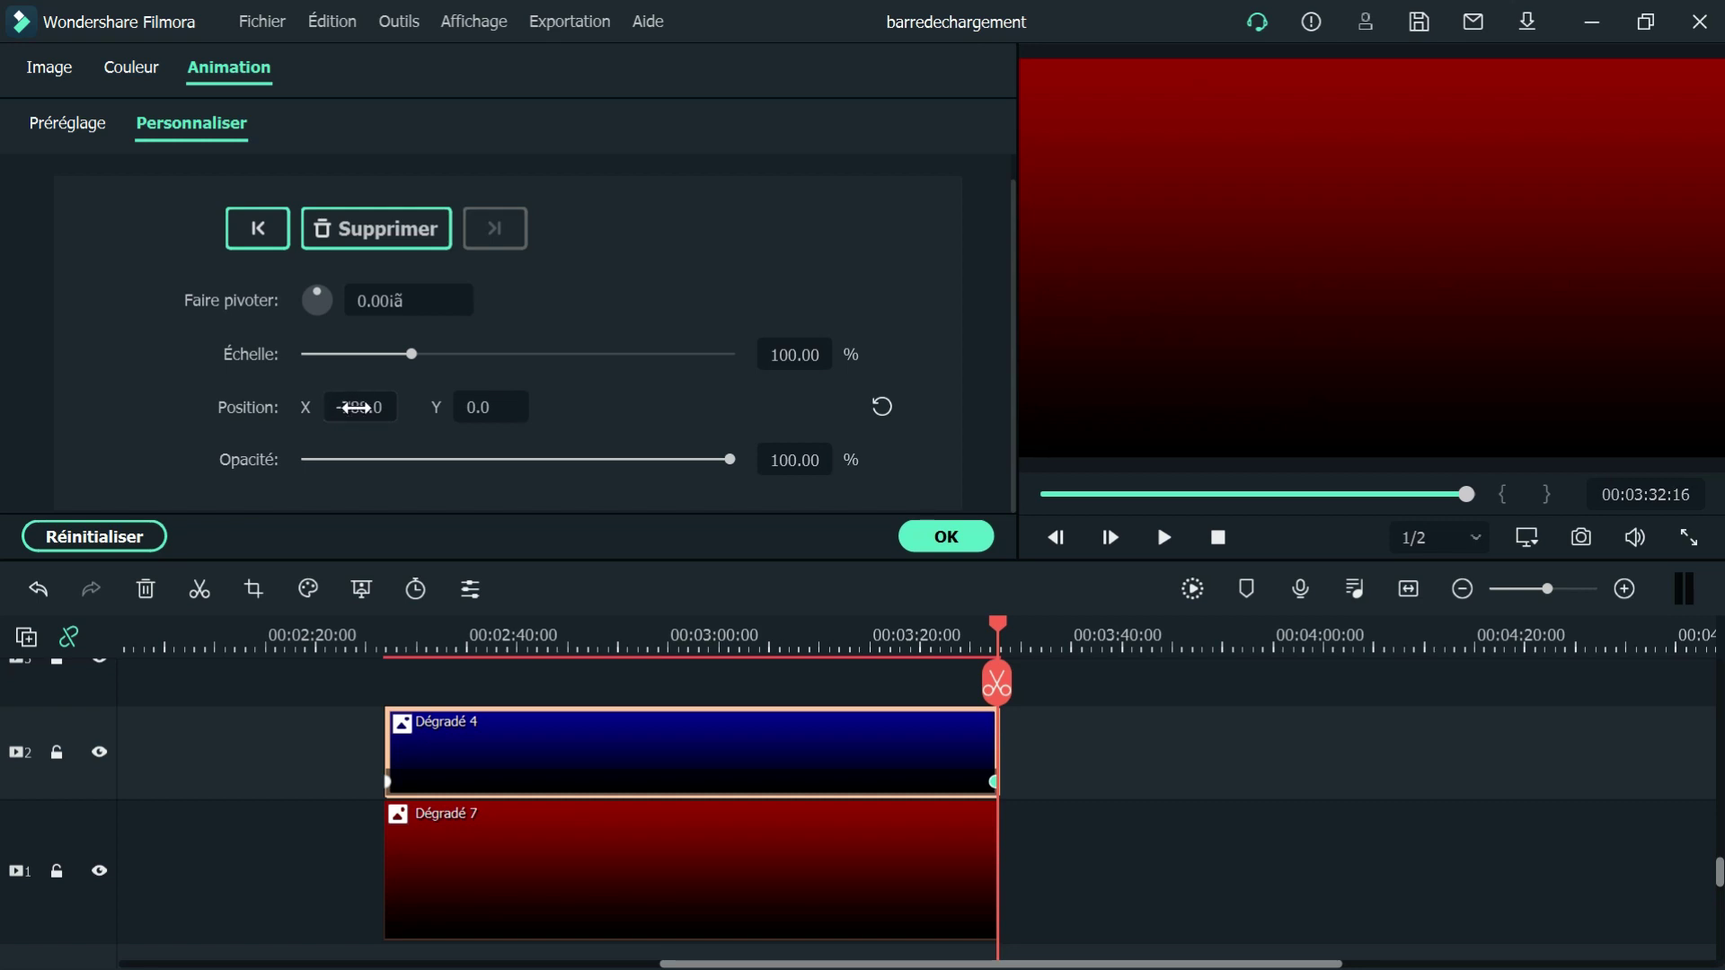
left_click(883, 404)
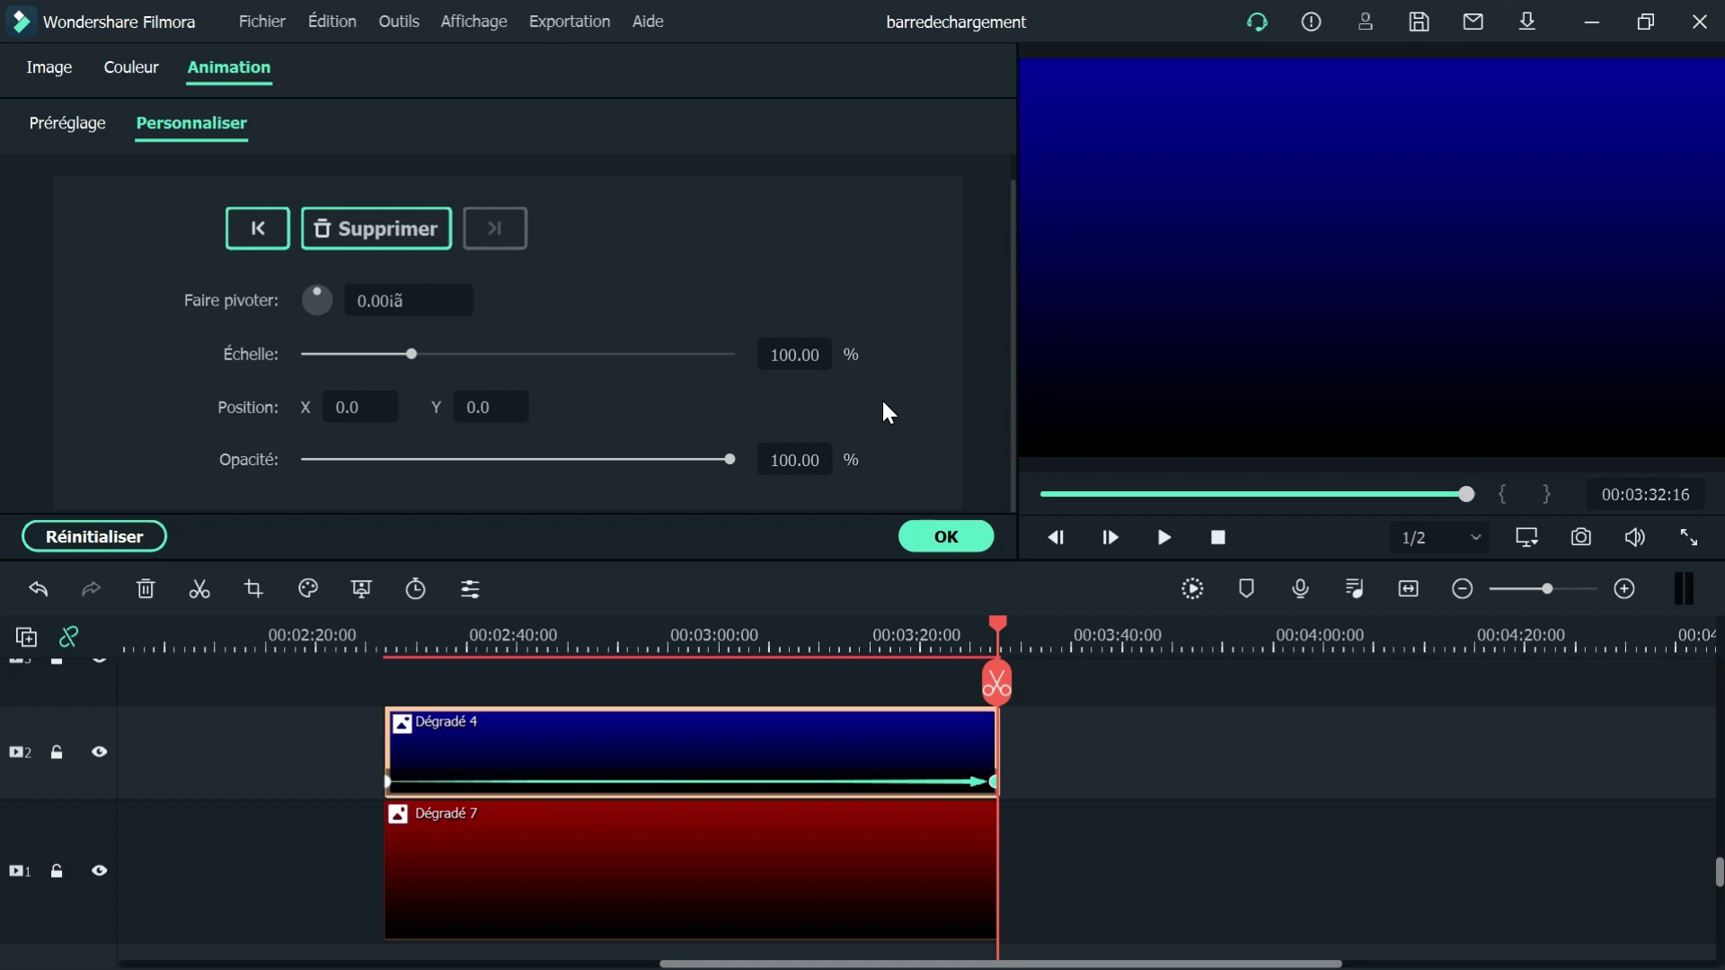
- Preview the sliding animation near its start and near its end, and apply the animation settings
left_click(387, 643)
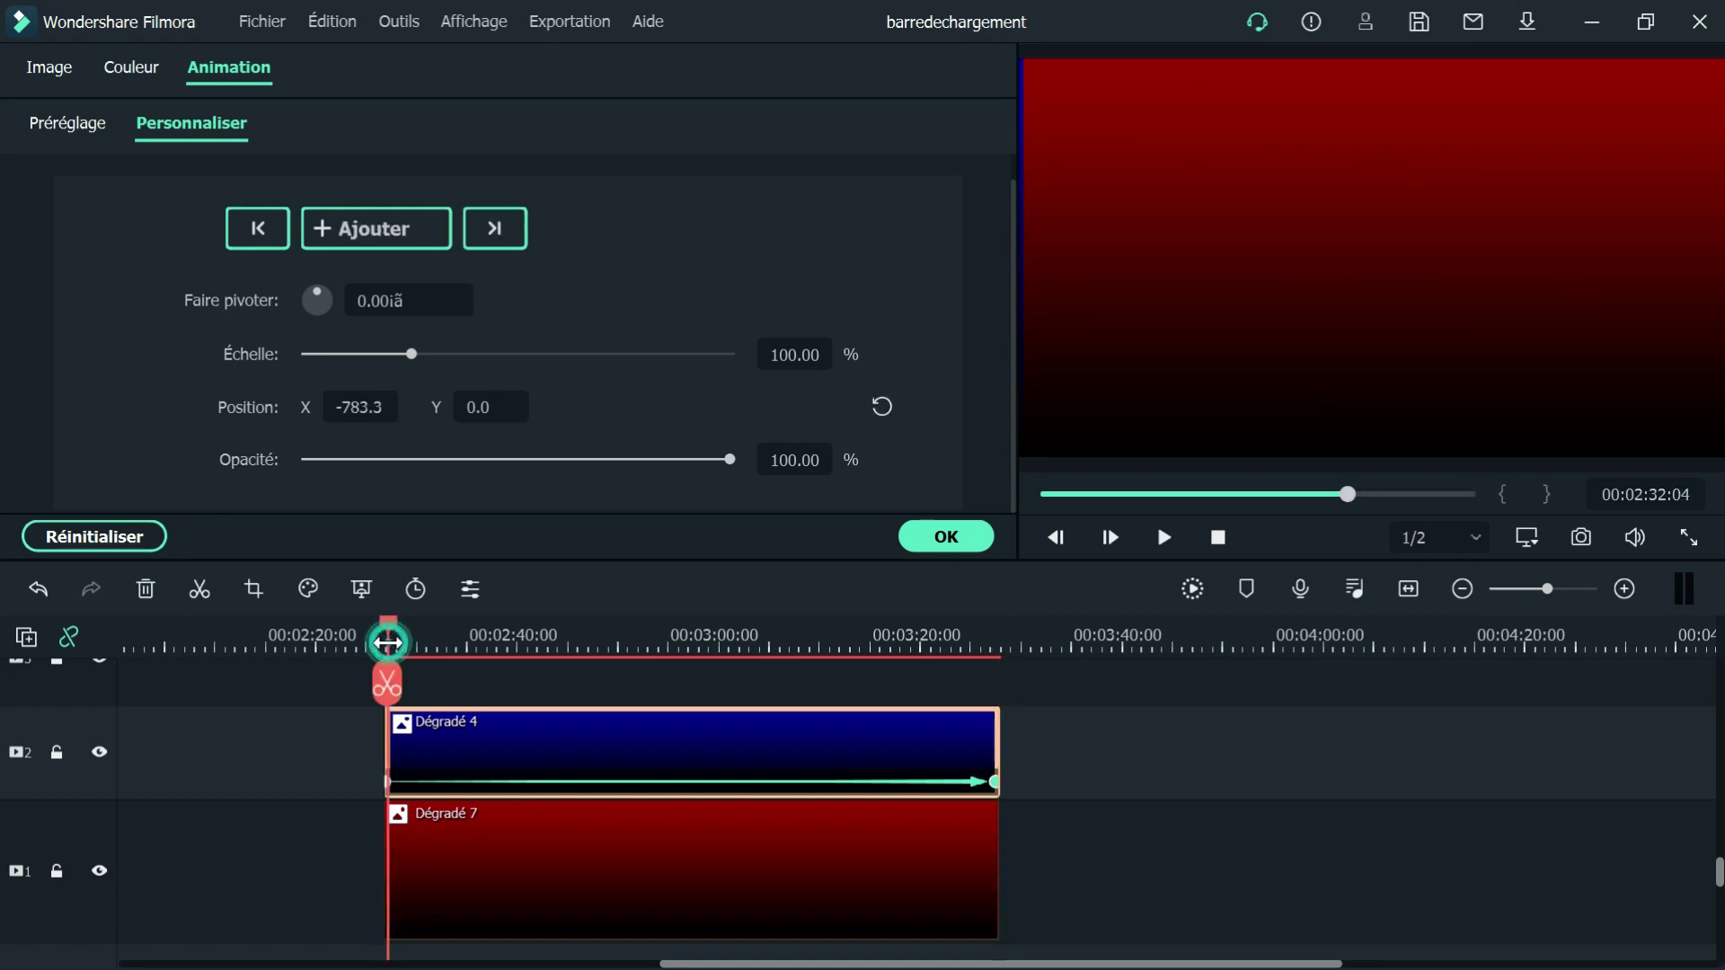
key("space")
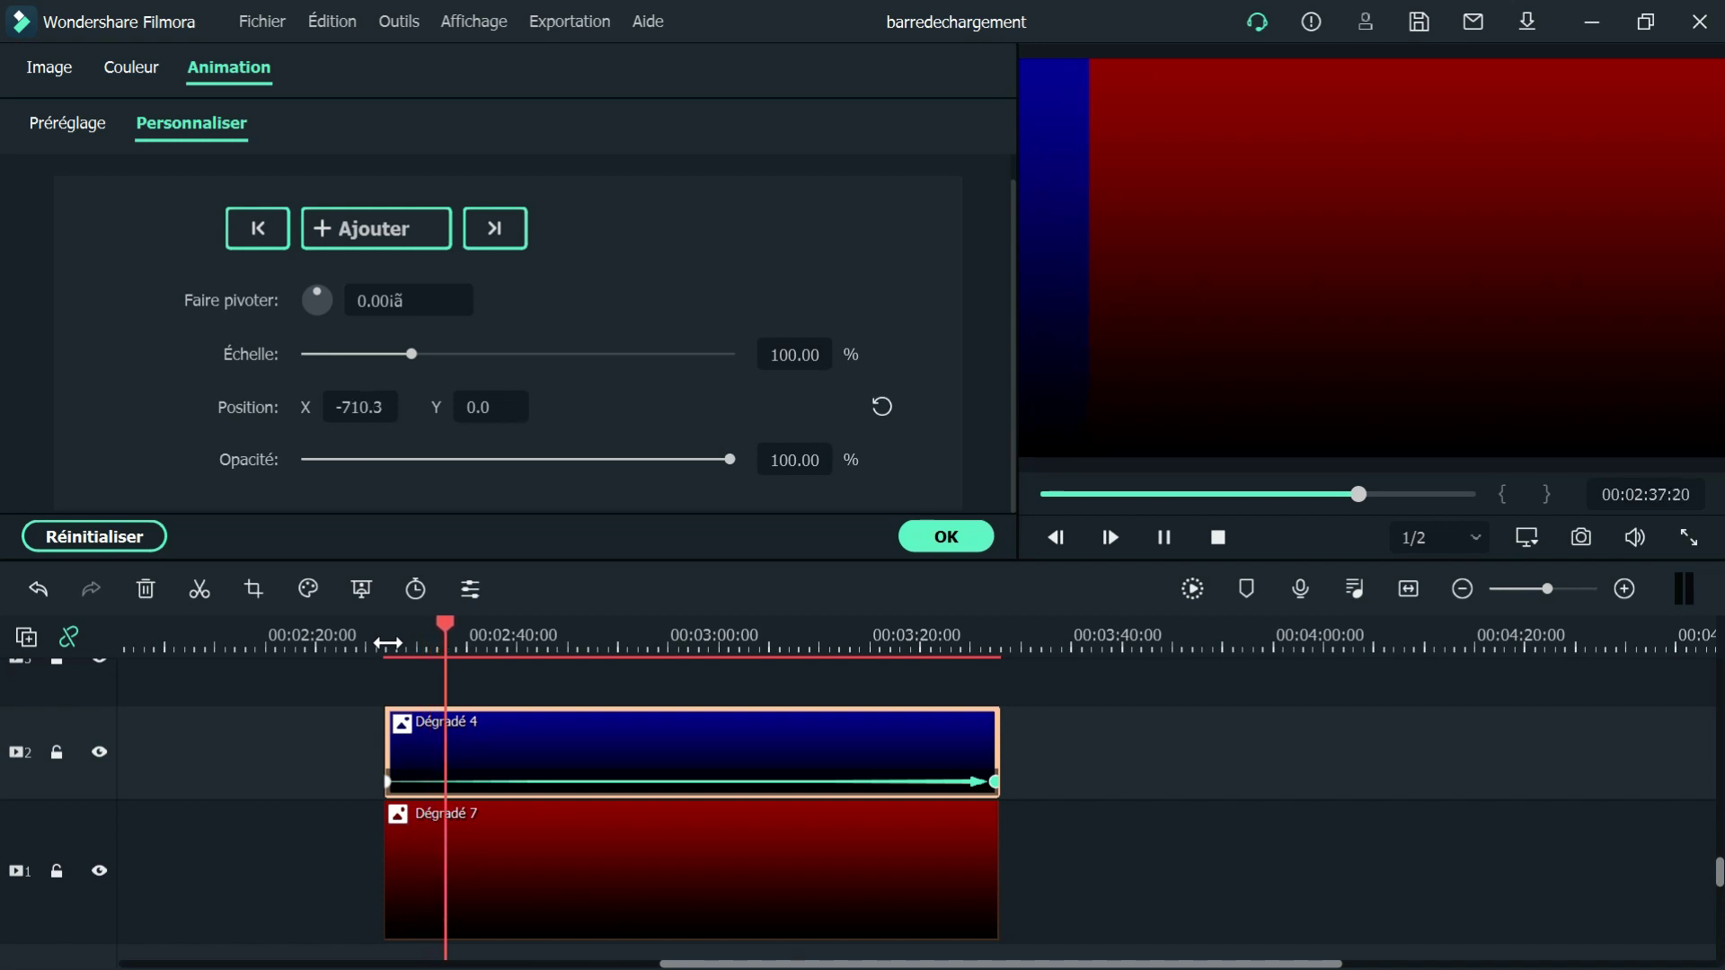
key("space")
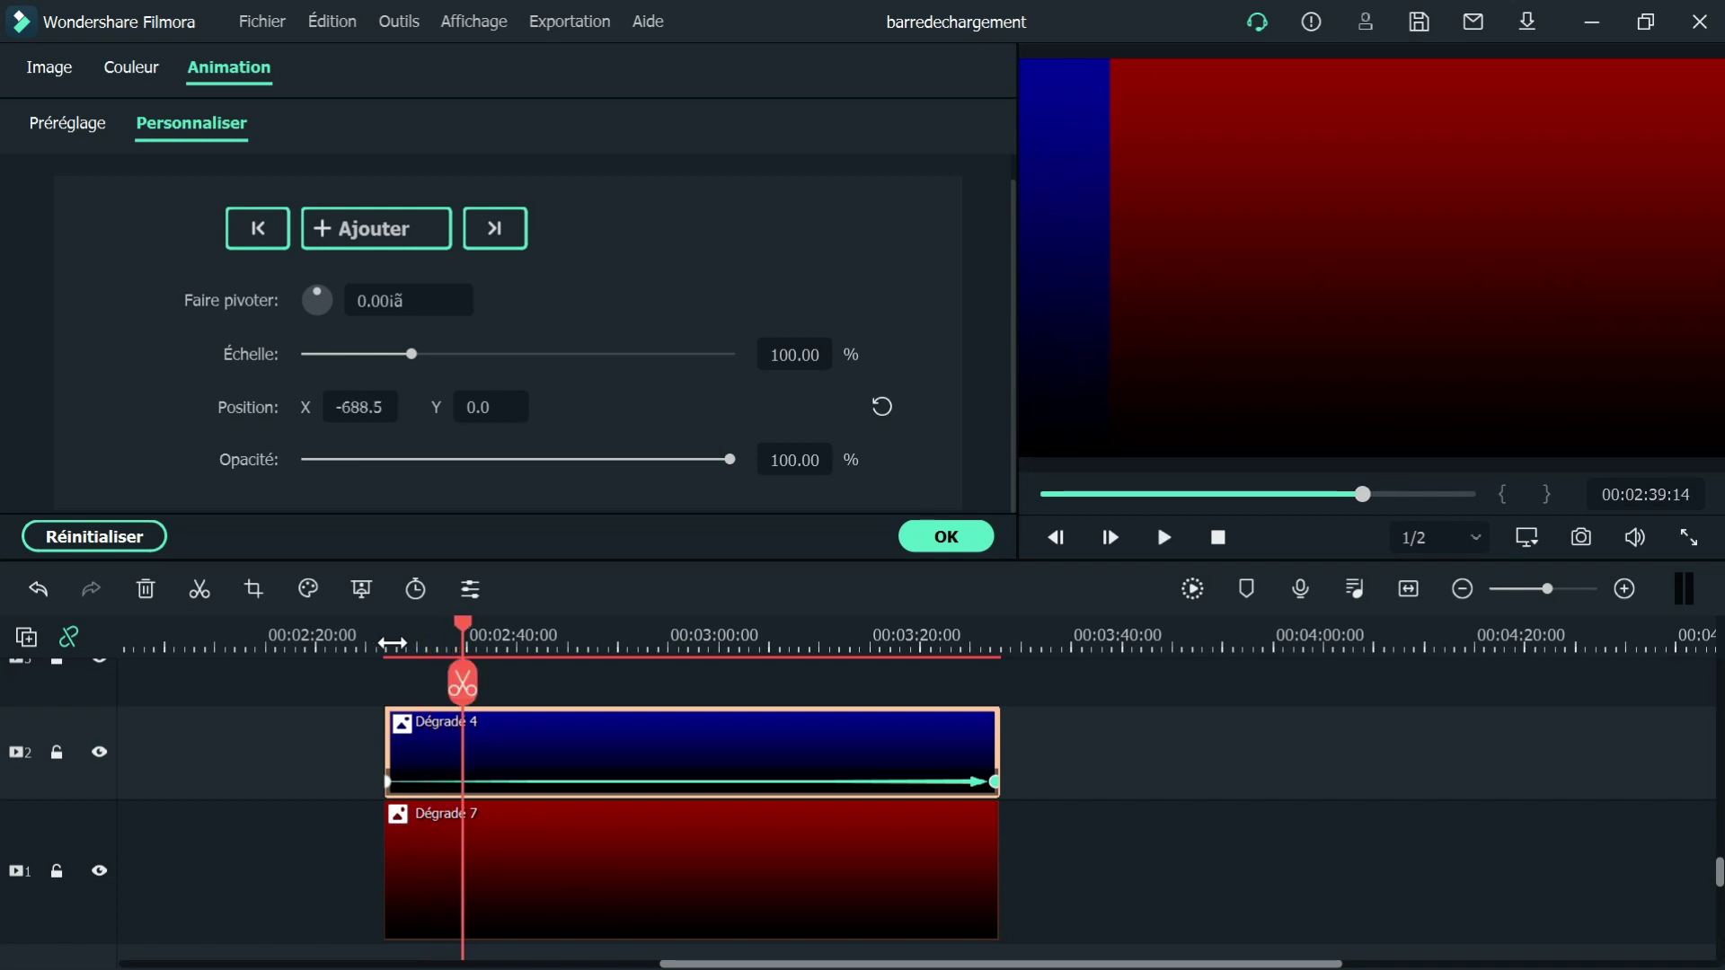
left_click(934, 621)
key("space")
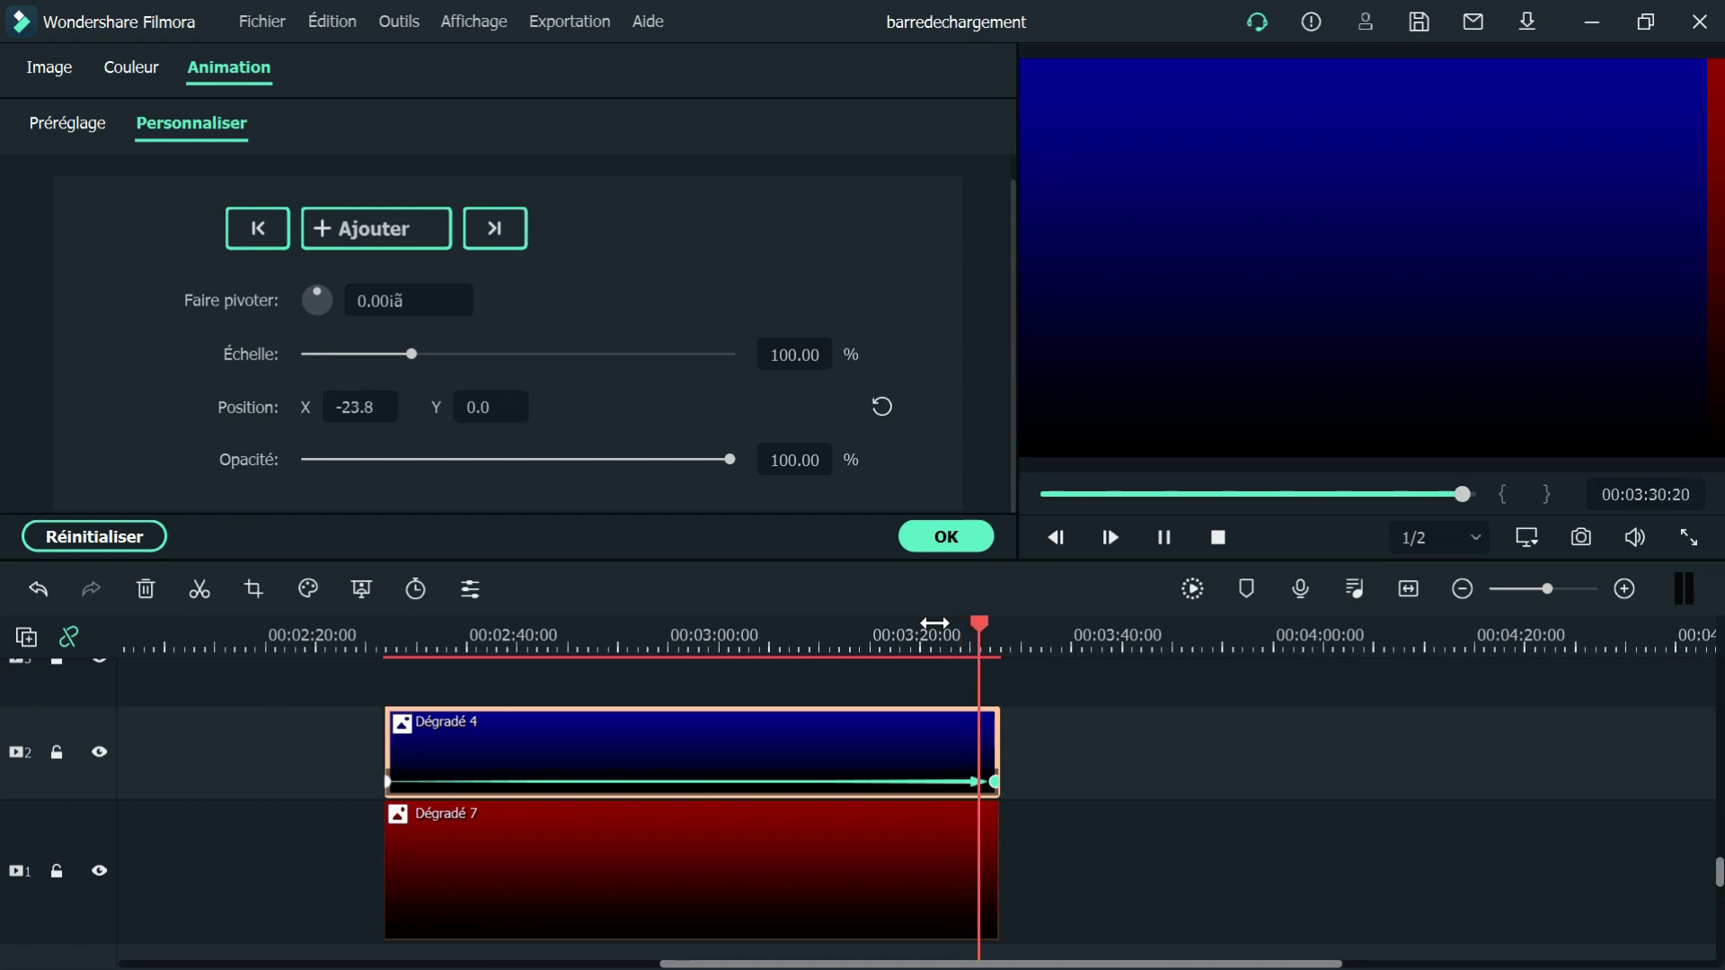
key("space")
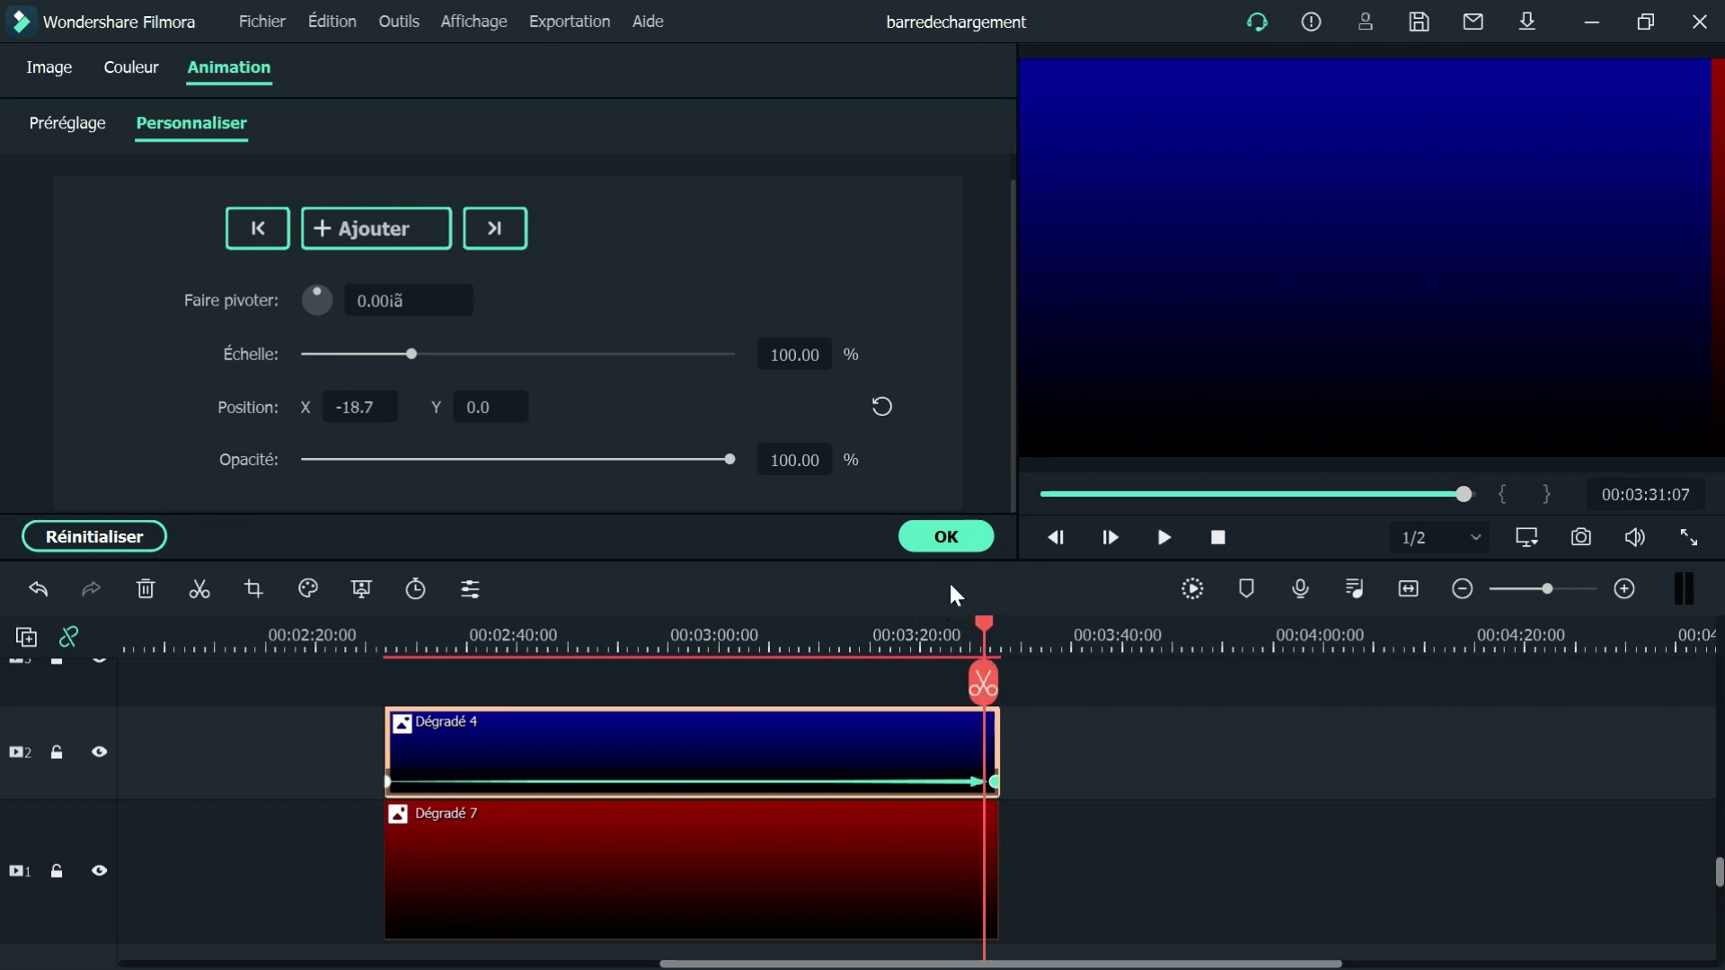
left_click(950, 537)
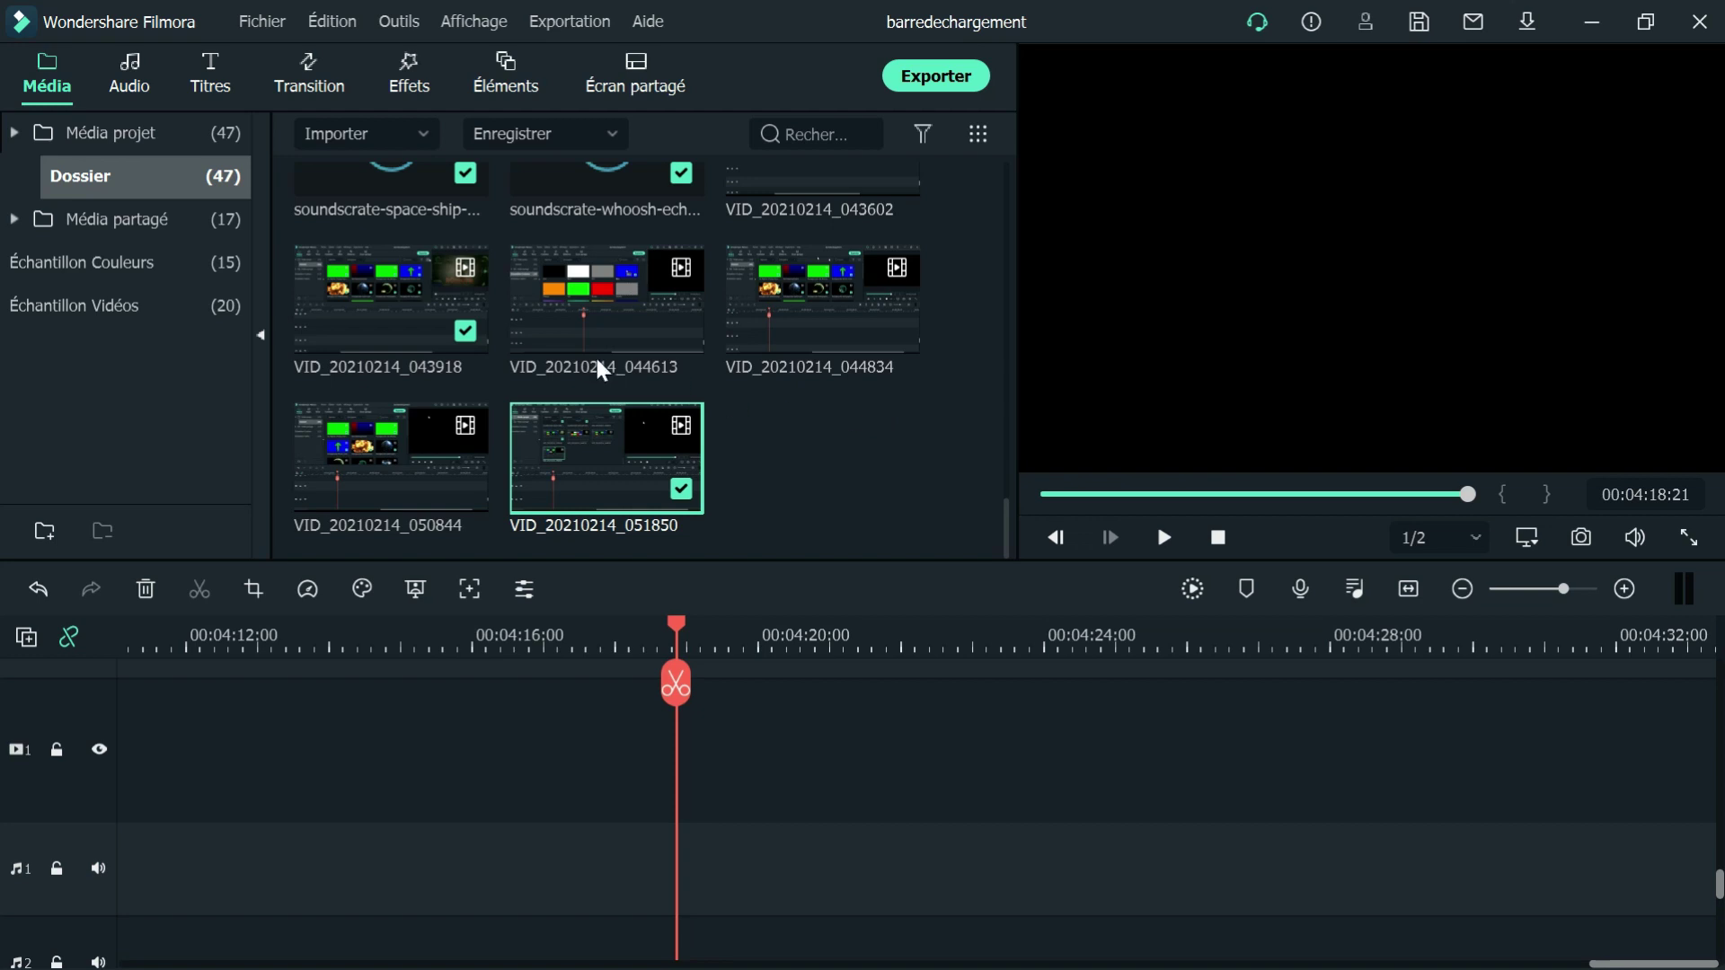
- Add the Orange colour sample to track 1 at the playhead, 00:04:18:21
left_click(140, 223)
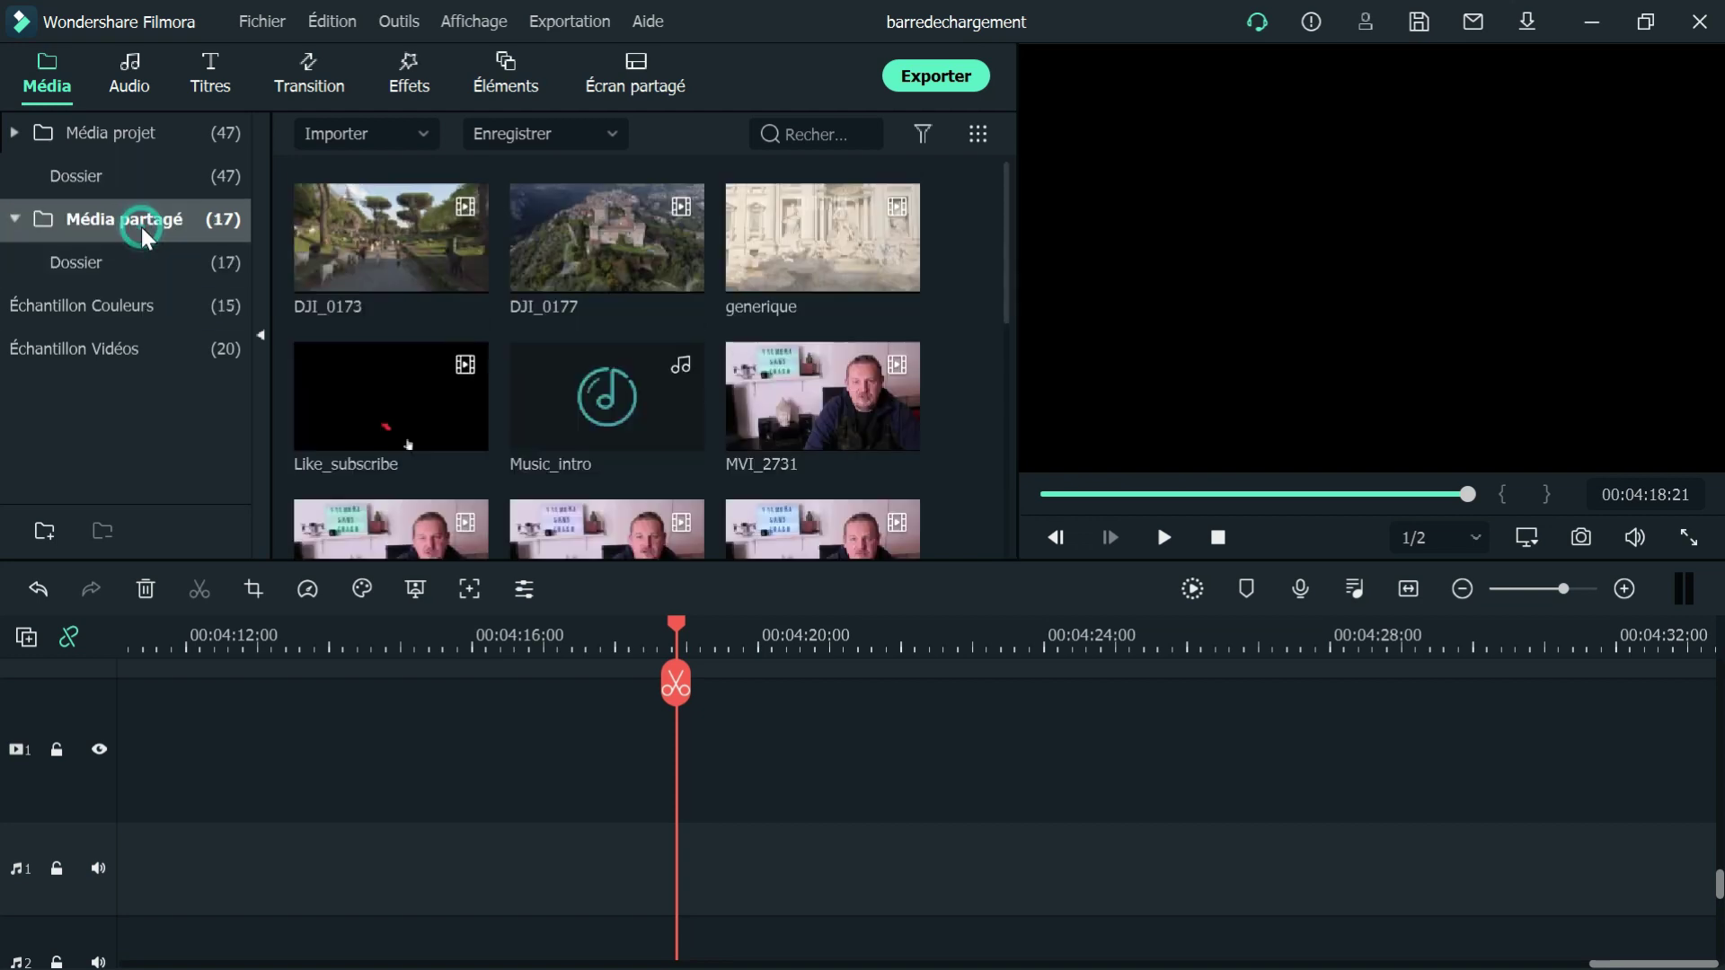
left_click(97, 304)
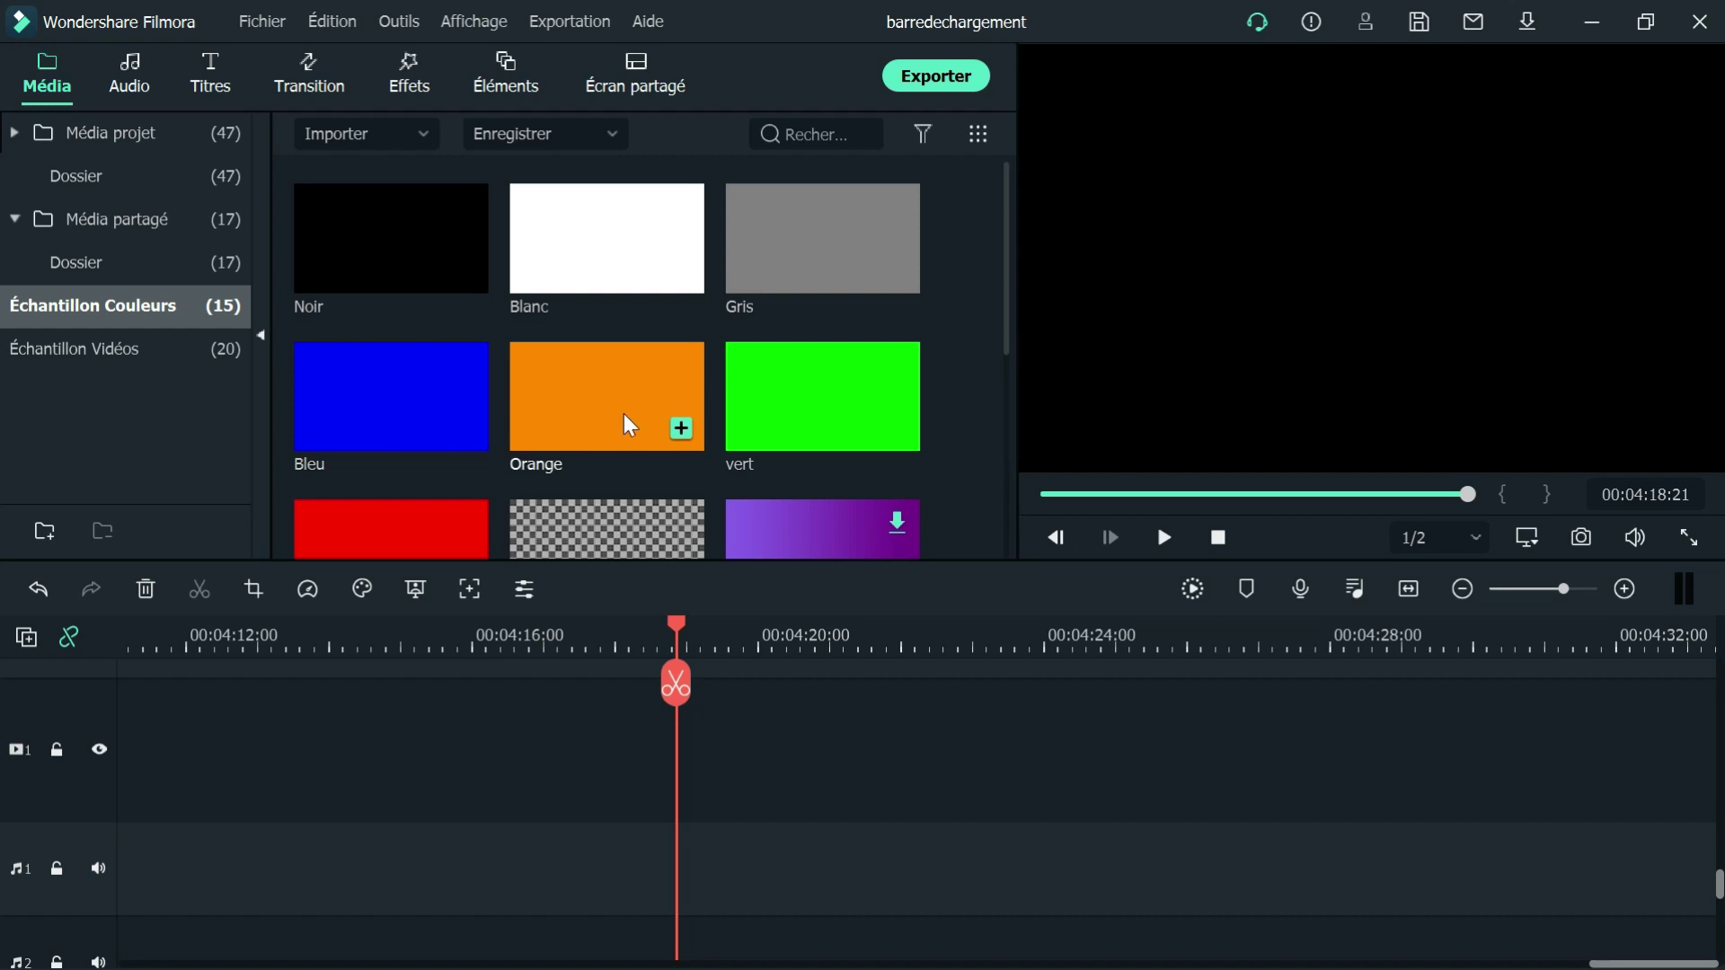
left_click(562, 392)
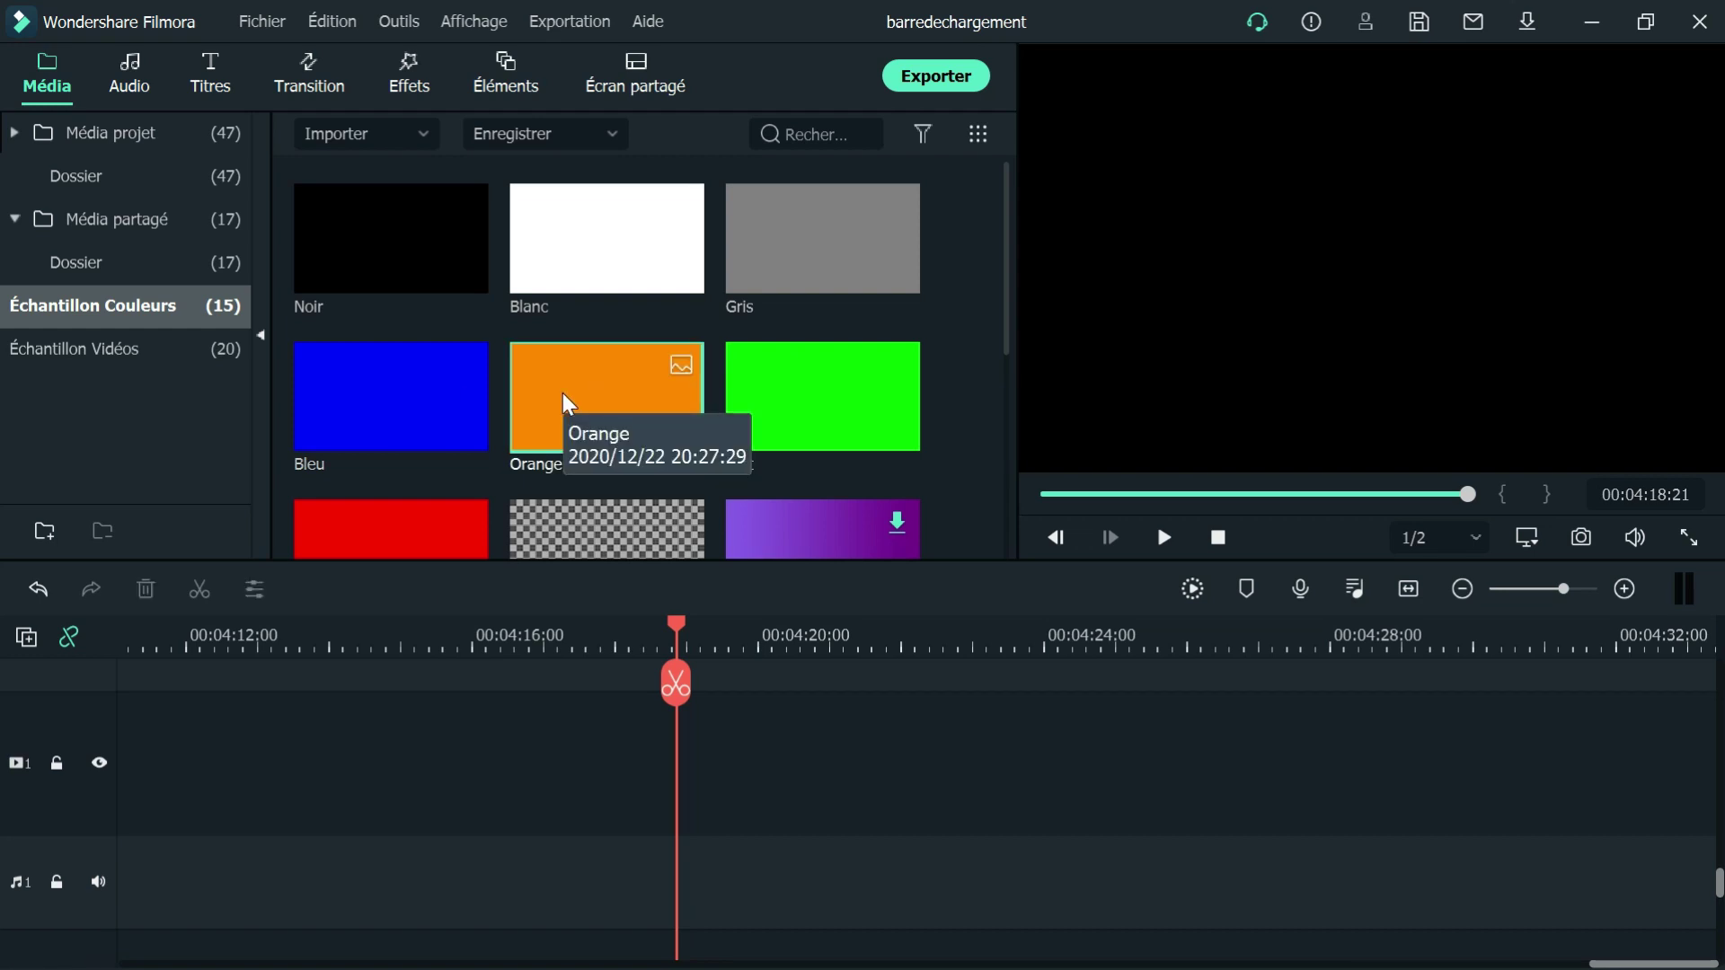
left_click_drag(563, 391, 680, 801)
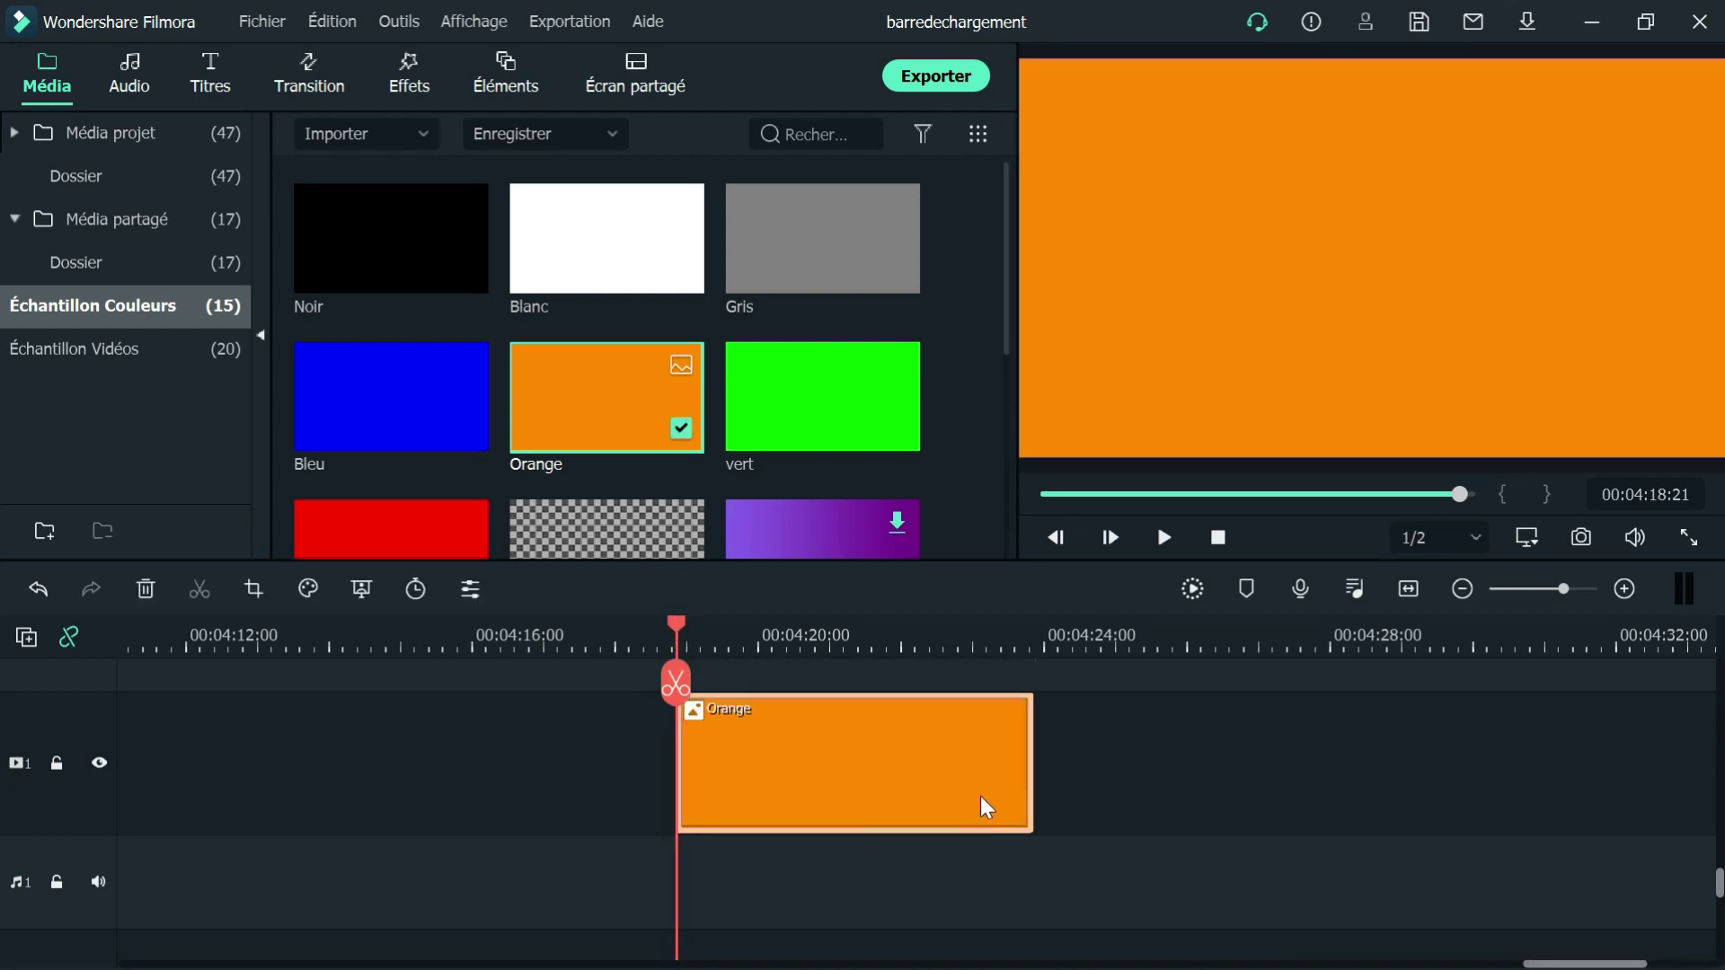
- Lengthen the Orange clip and set its duration to one minute
left_click_drag(1033, 752, 1716, 773)
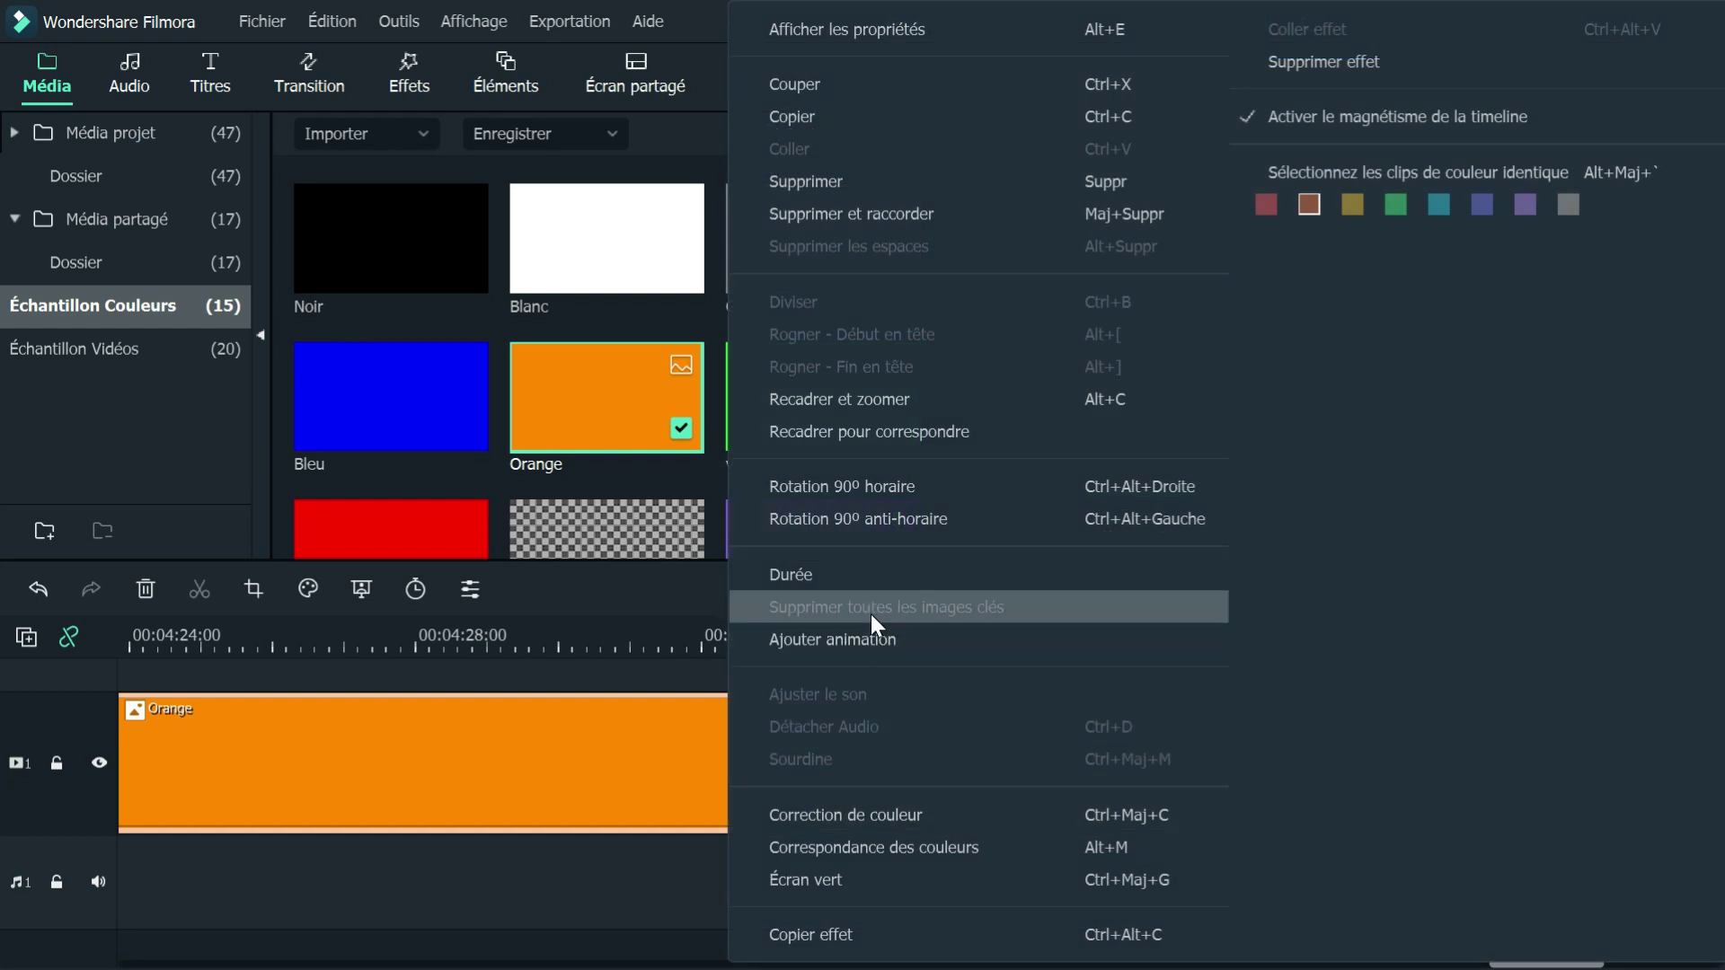
left_click(849, 575)
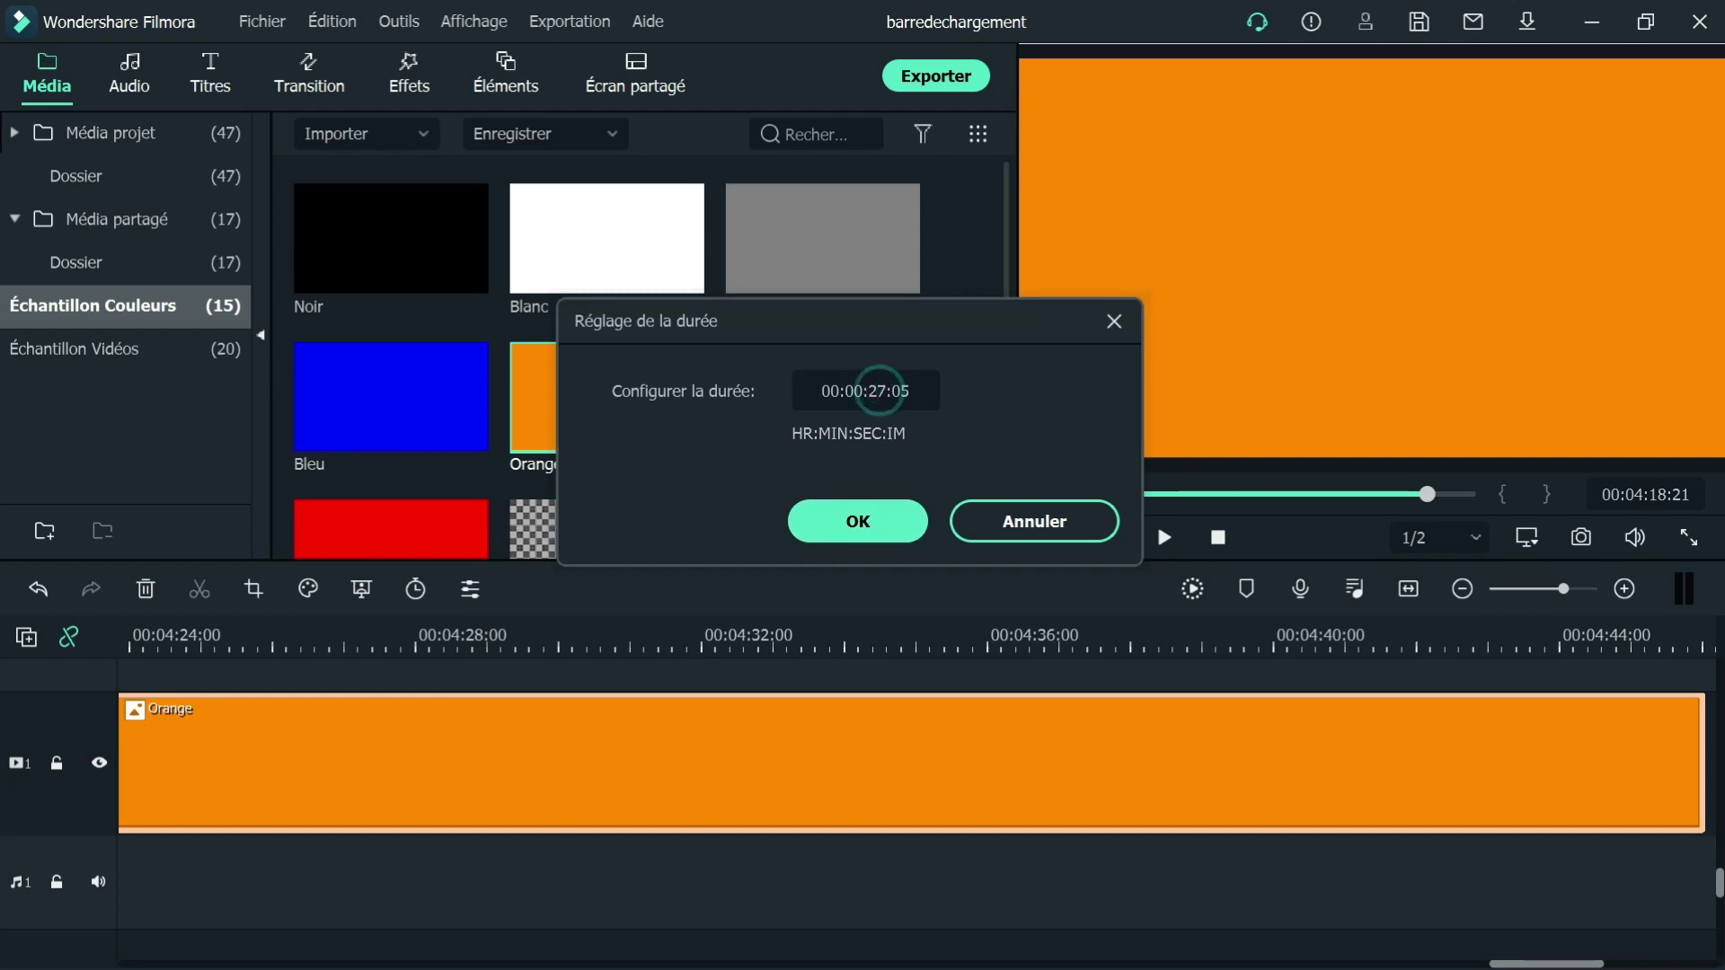
left_click_drag(863, 391, 853, 391)
left_click_drag(879, 391, 888, 391)
key("BackSpace")
key("BackSpace")
type("00")
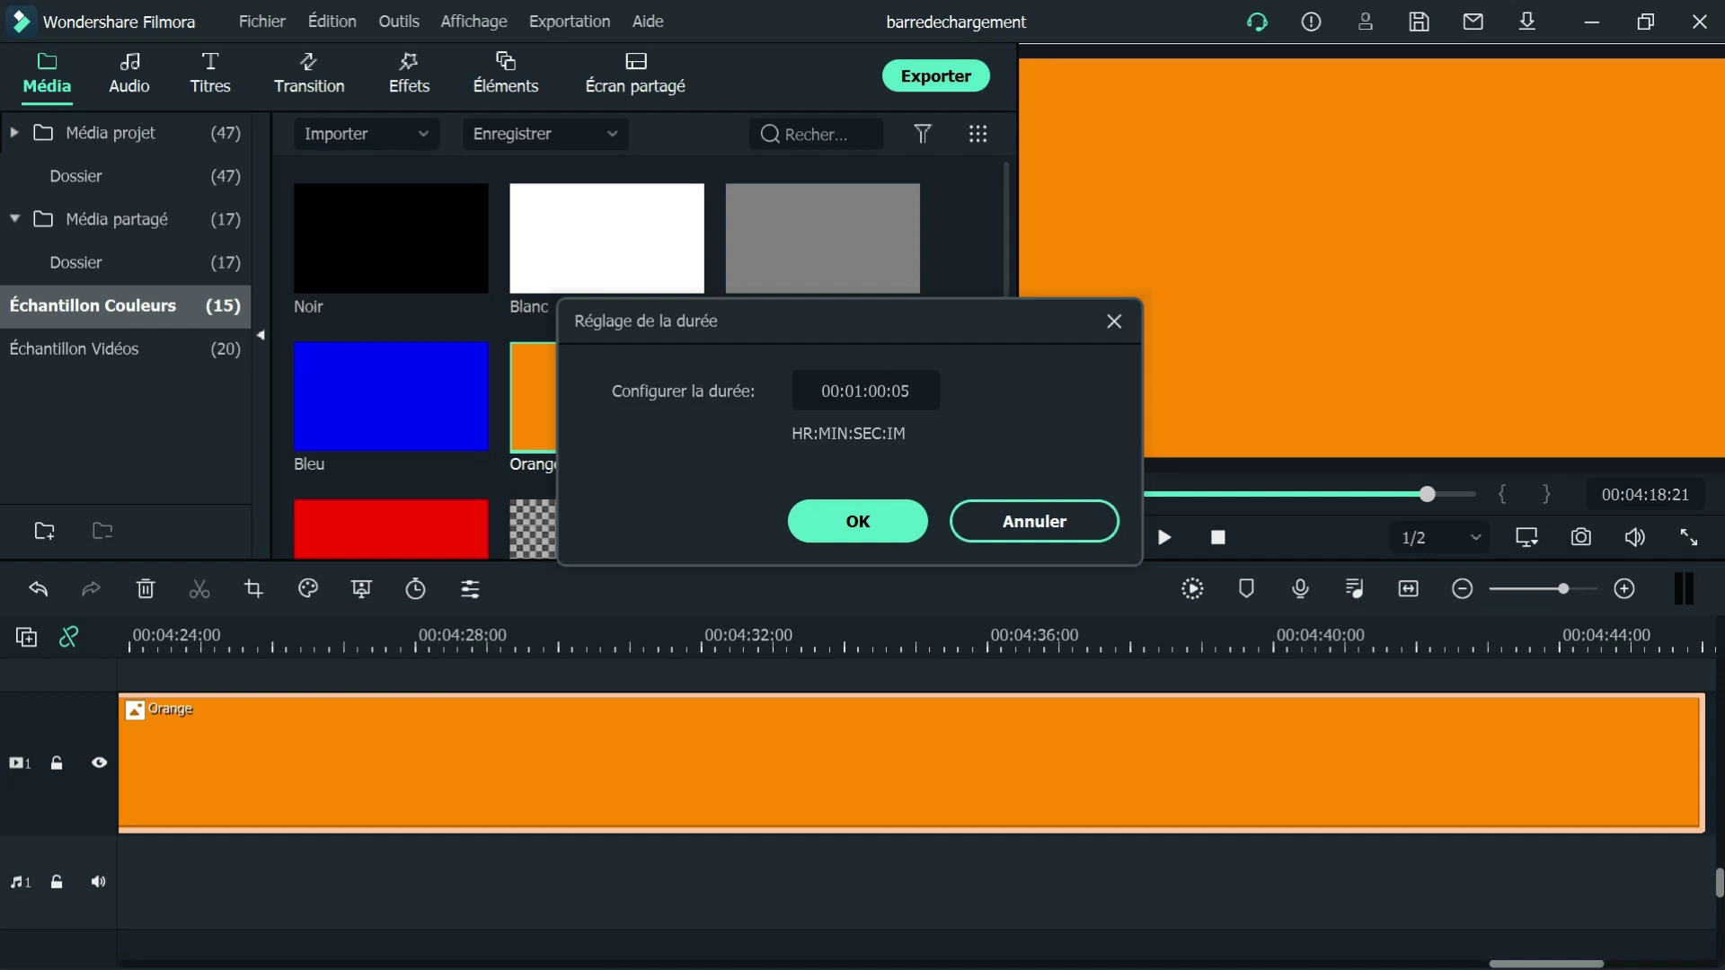
left_click_drag(901, 391, 908, 391)
left_click(836, 529)
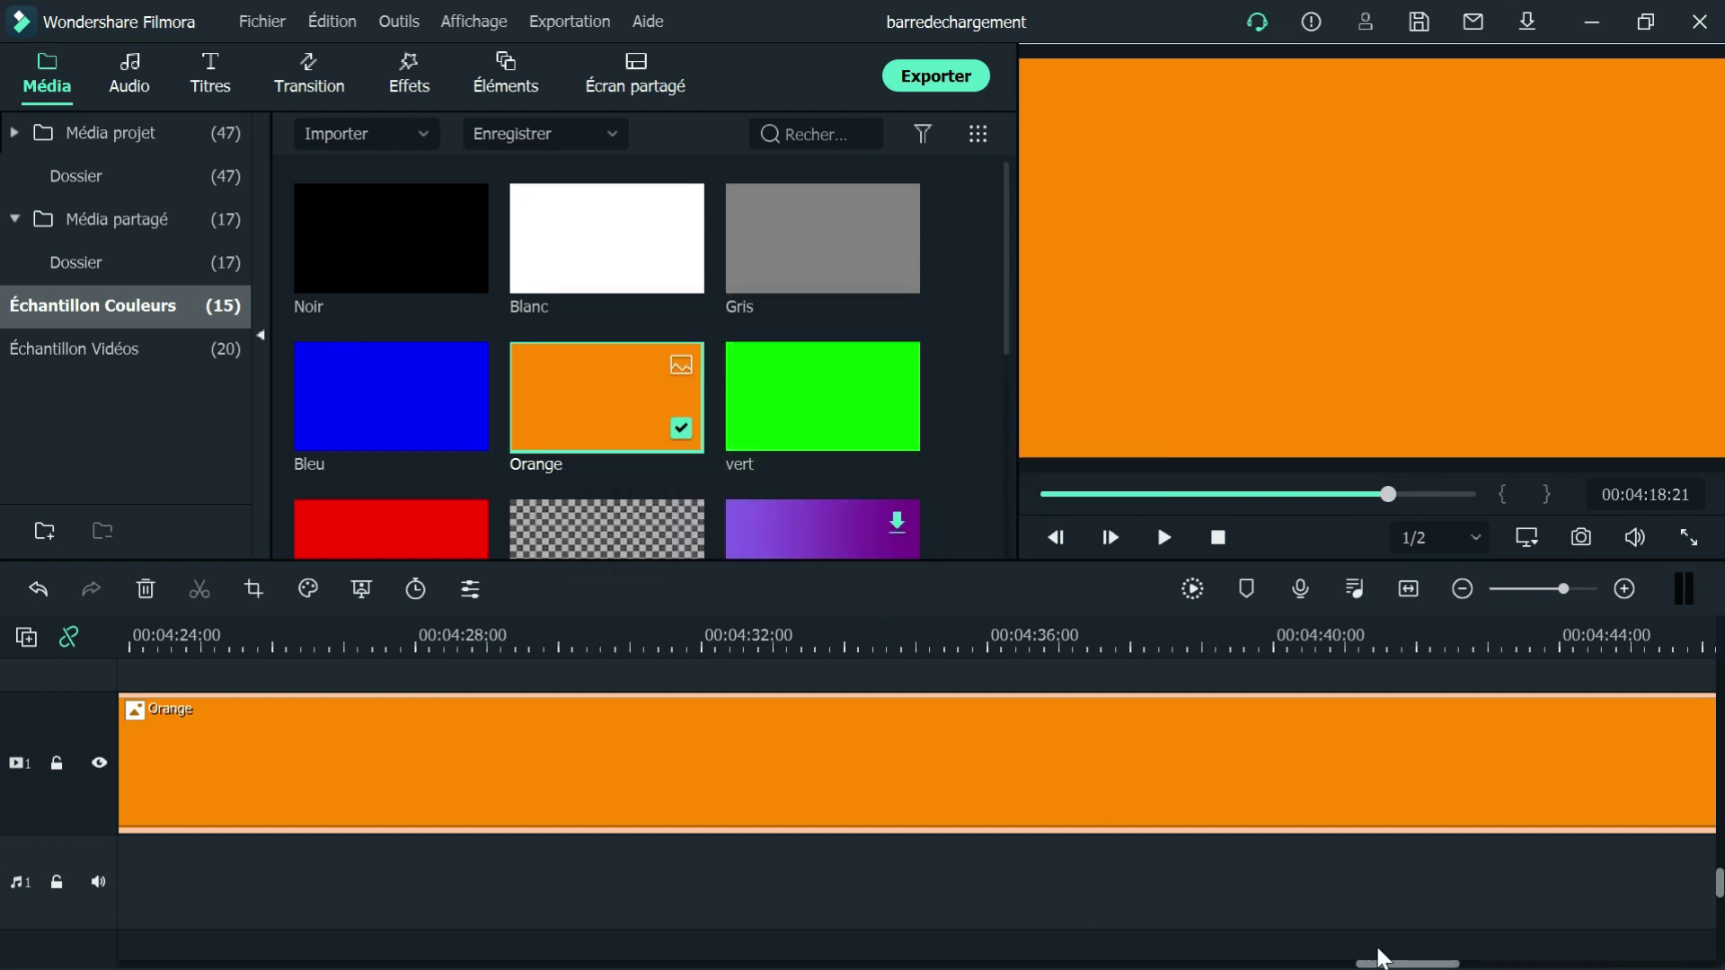
- Place the barredeprogression video from the project media on the track above the Orange clip, starting at the playhead
left_click_drag(1378, 964, 1342, 964)
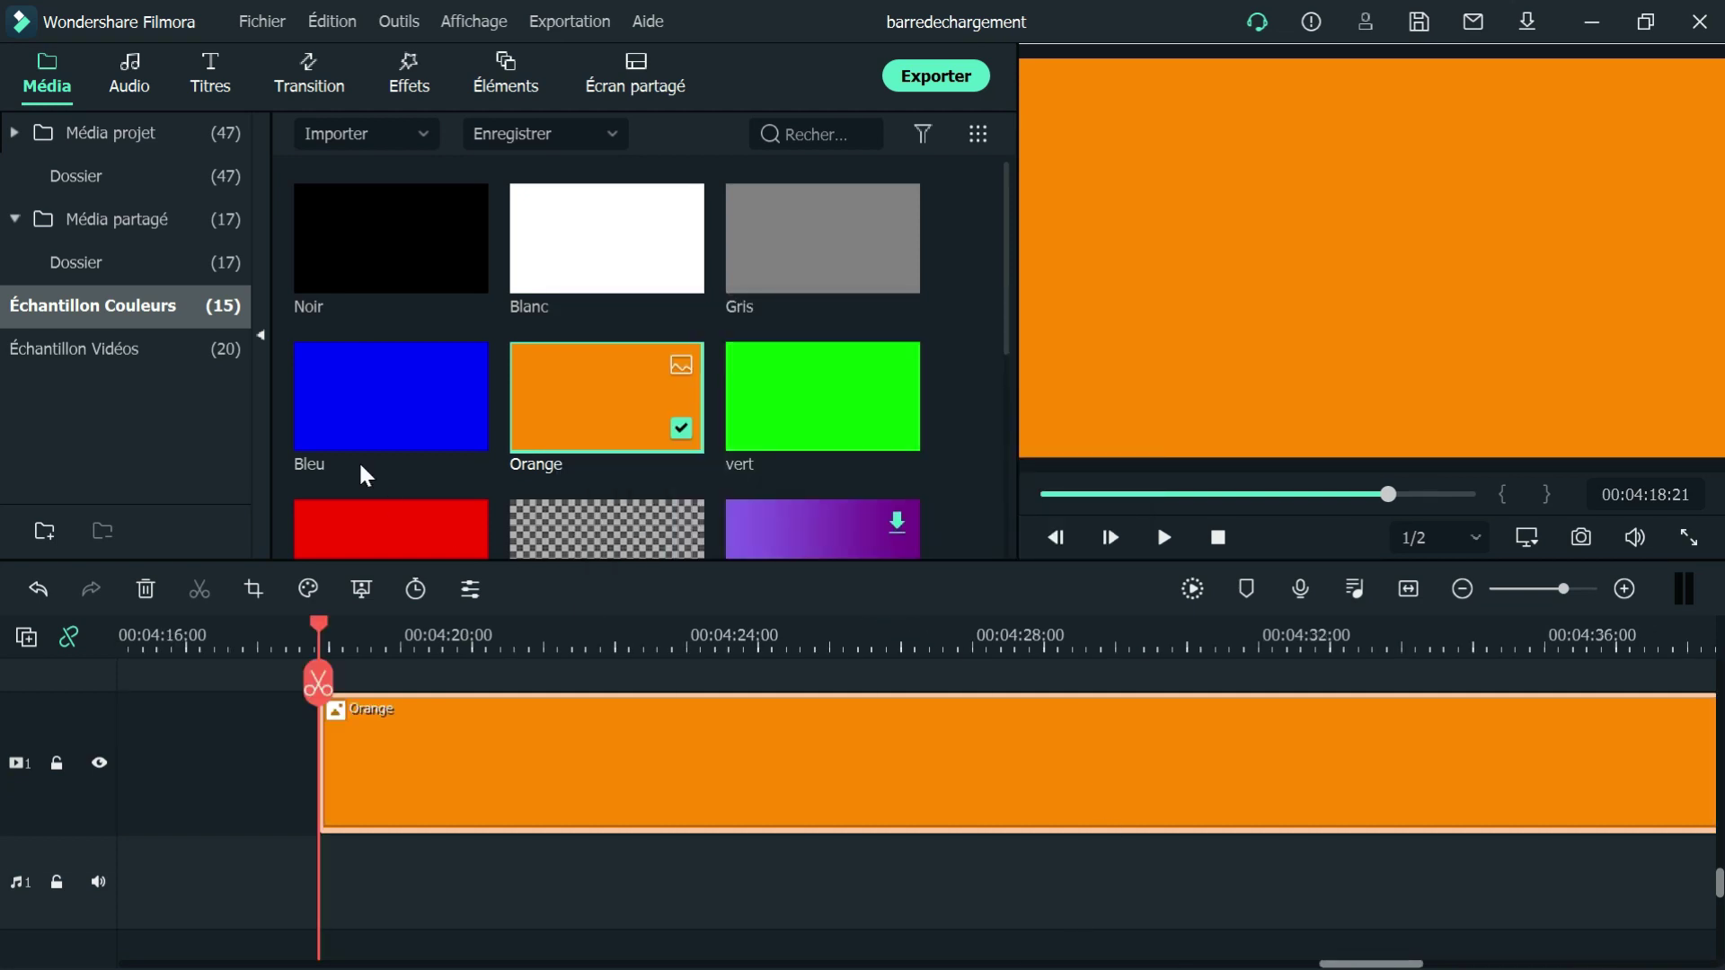
left_click(369, 134)
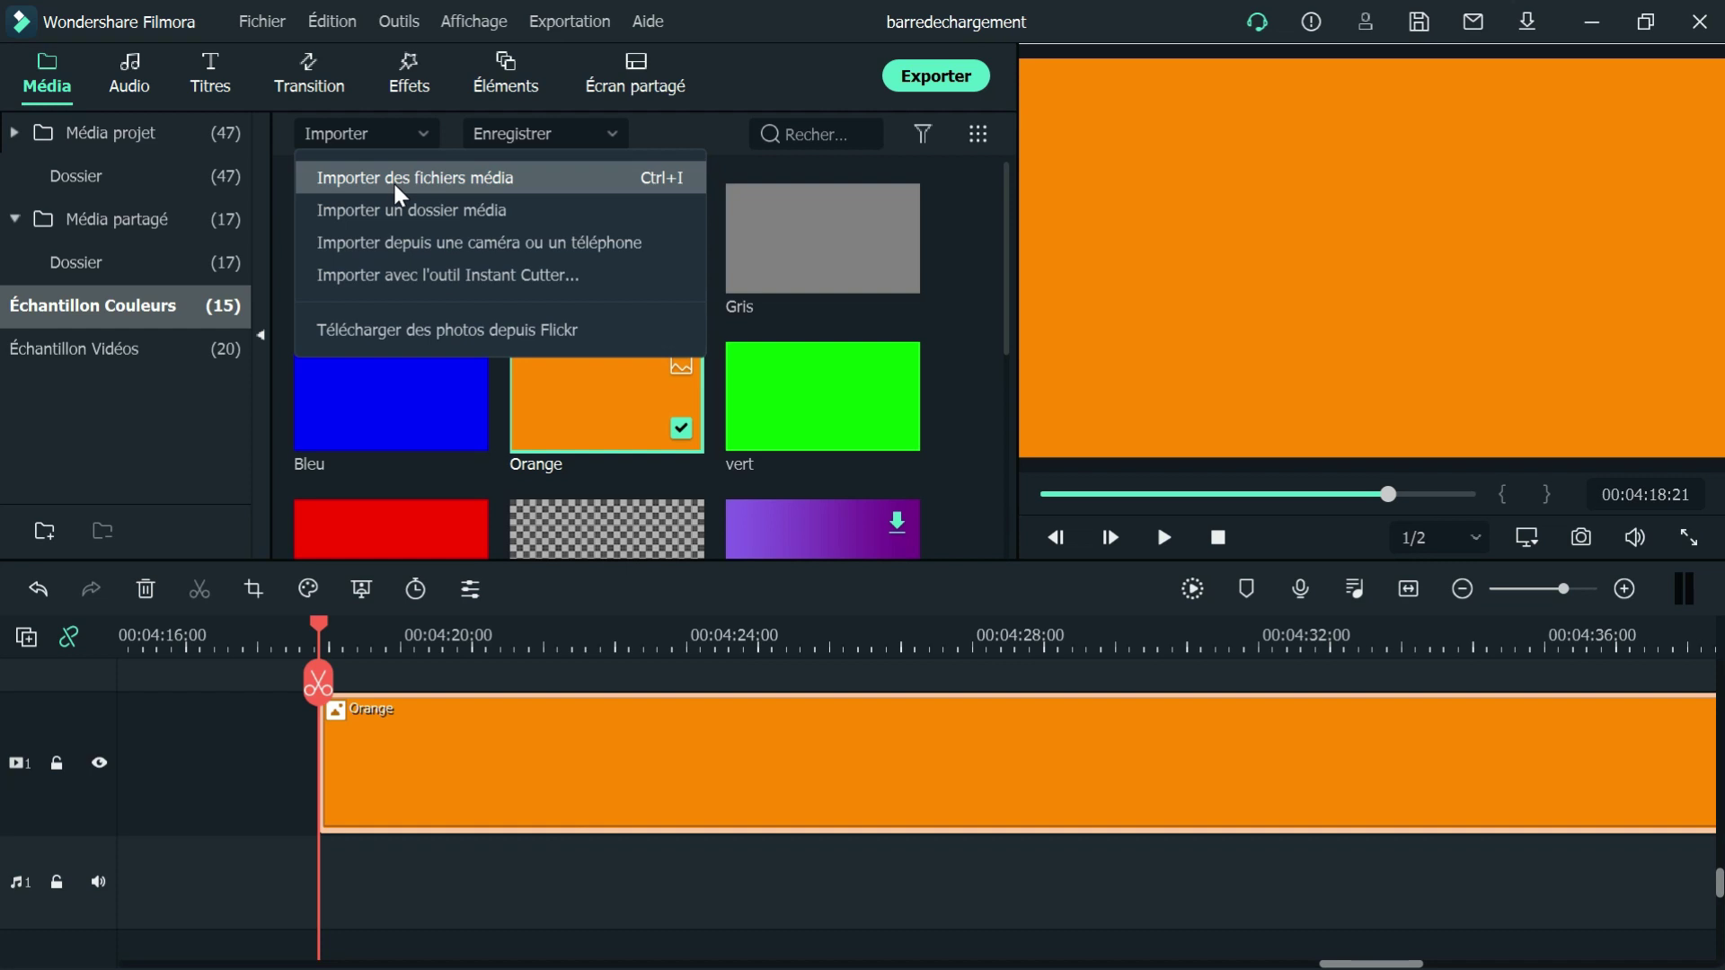
left_click(141, 138)
left_click(97, 136)
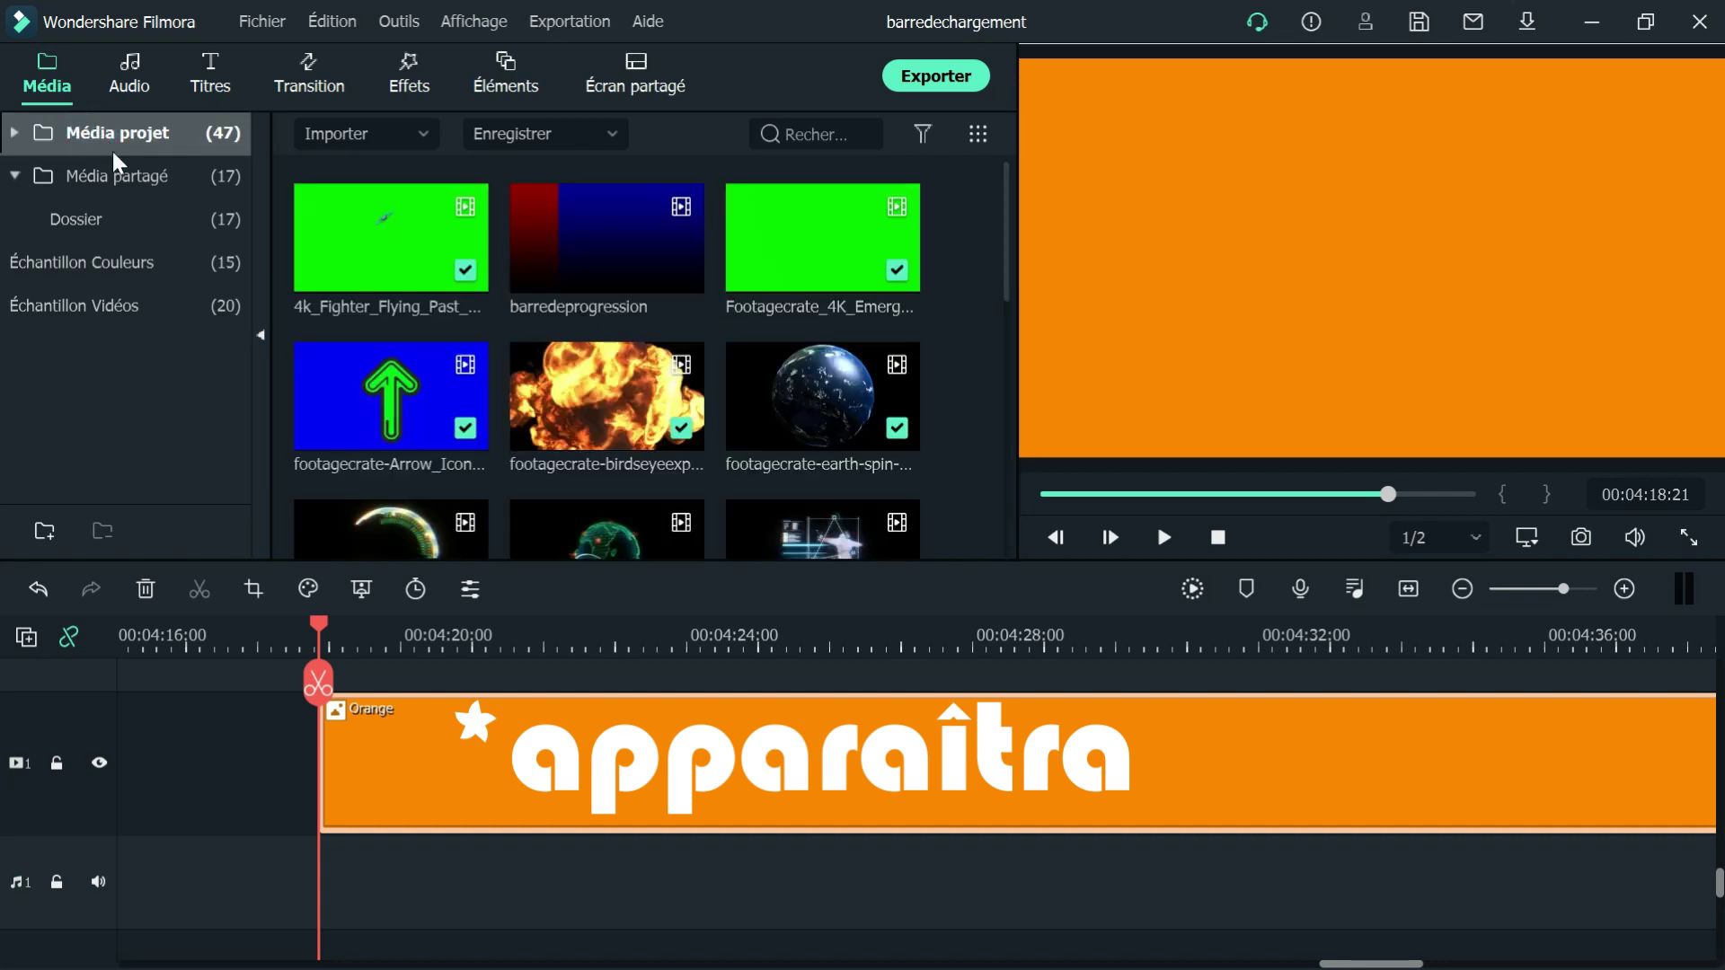
left_click(600, 220)
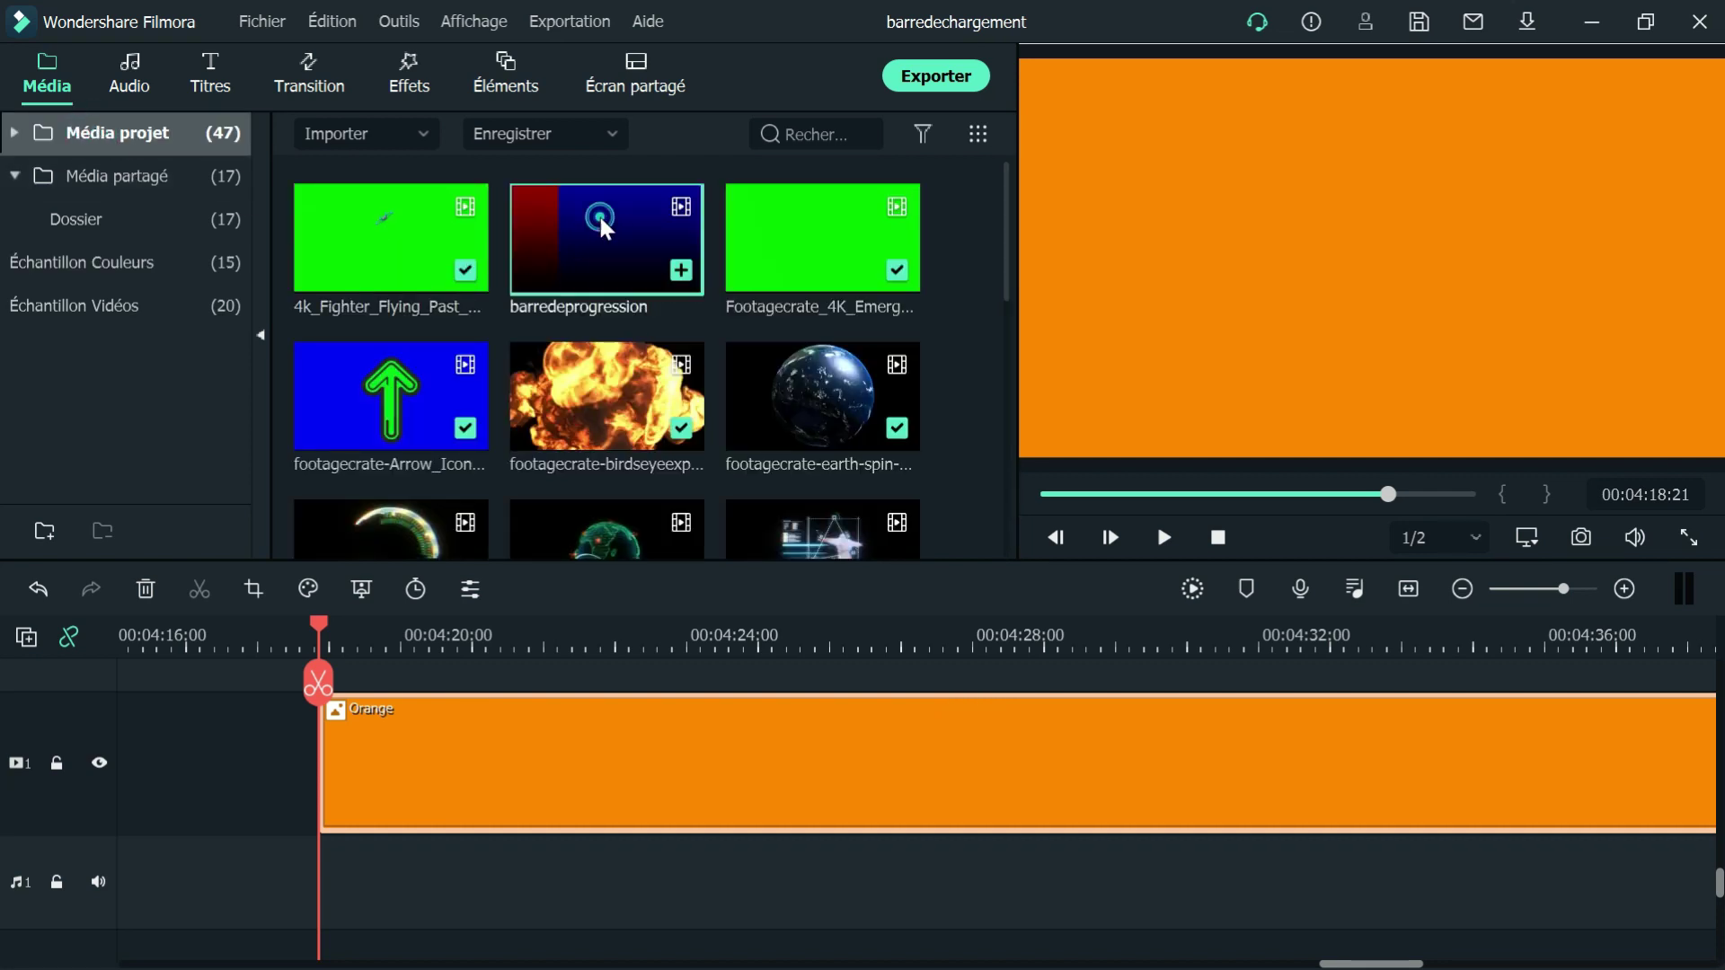
mouse_move(605, 224)
left_mouse_down()
mouse_move(586, 360)
mouse_move(439, 878)
mouse_move(351, 901)
mouse_move(346, 719)
mouse_move(365, 731)
mouse_move(319, 689)
left_mouse_up()
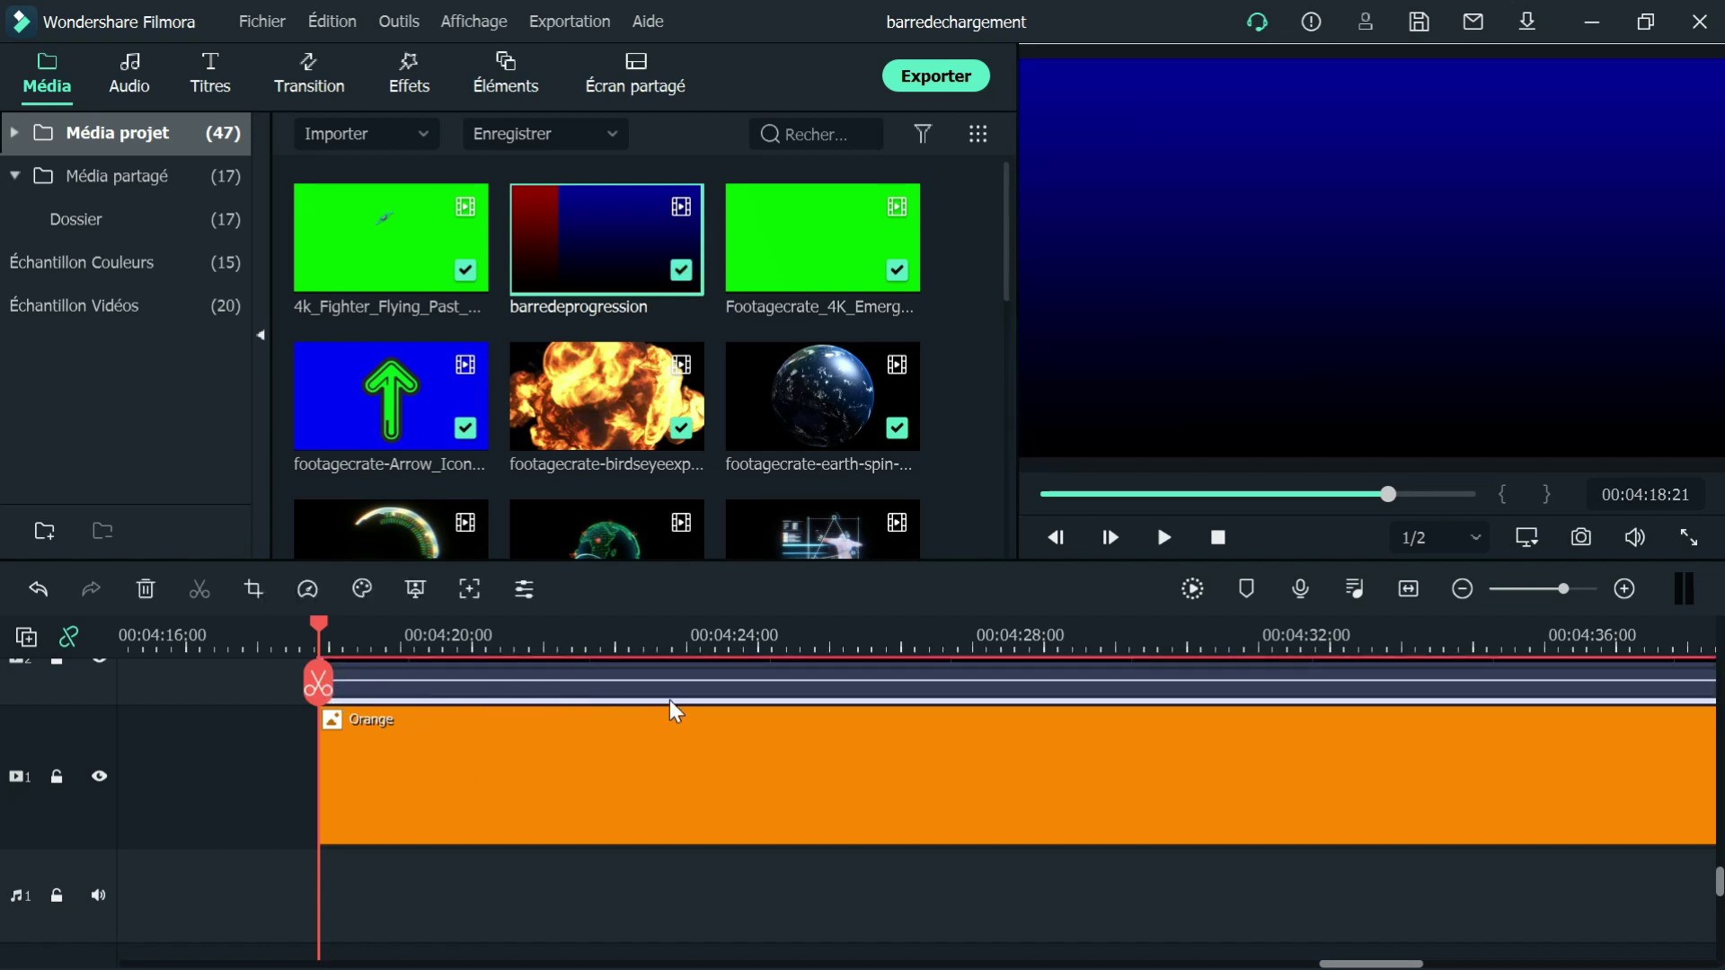
- Resize the barredeprogression clip into a short horizontal bar and place it near the lower-left corner of the orange frame
scroll(673, 724, "up", 2)
left_click(1404, 194)
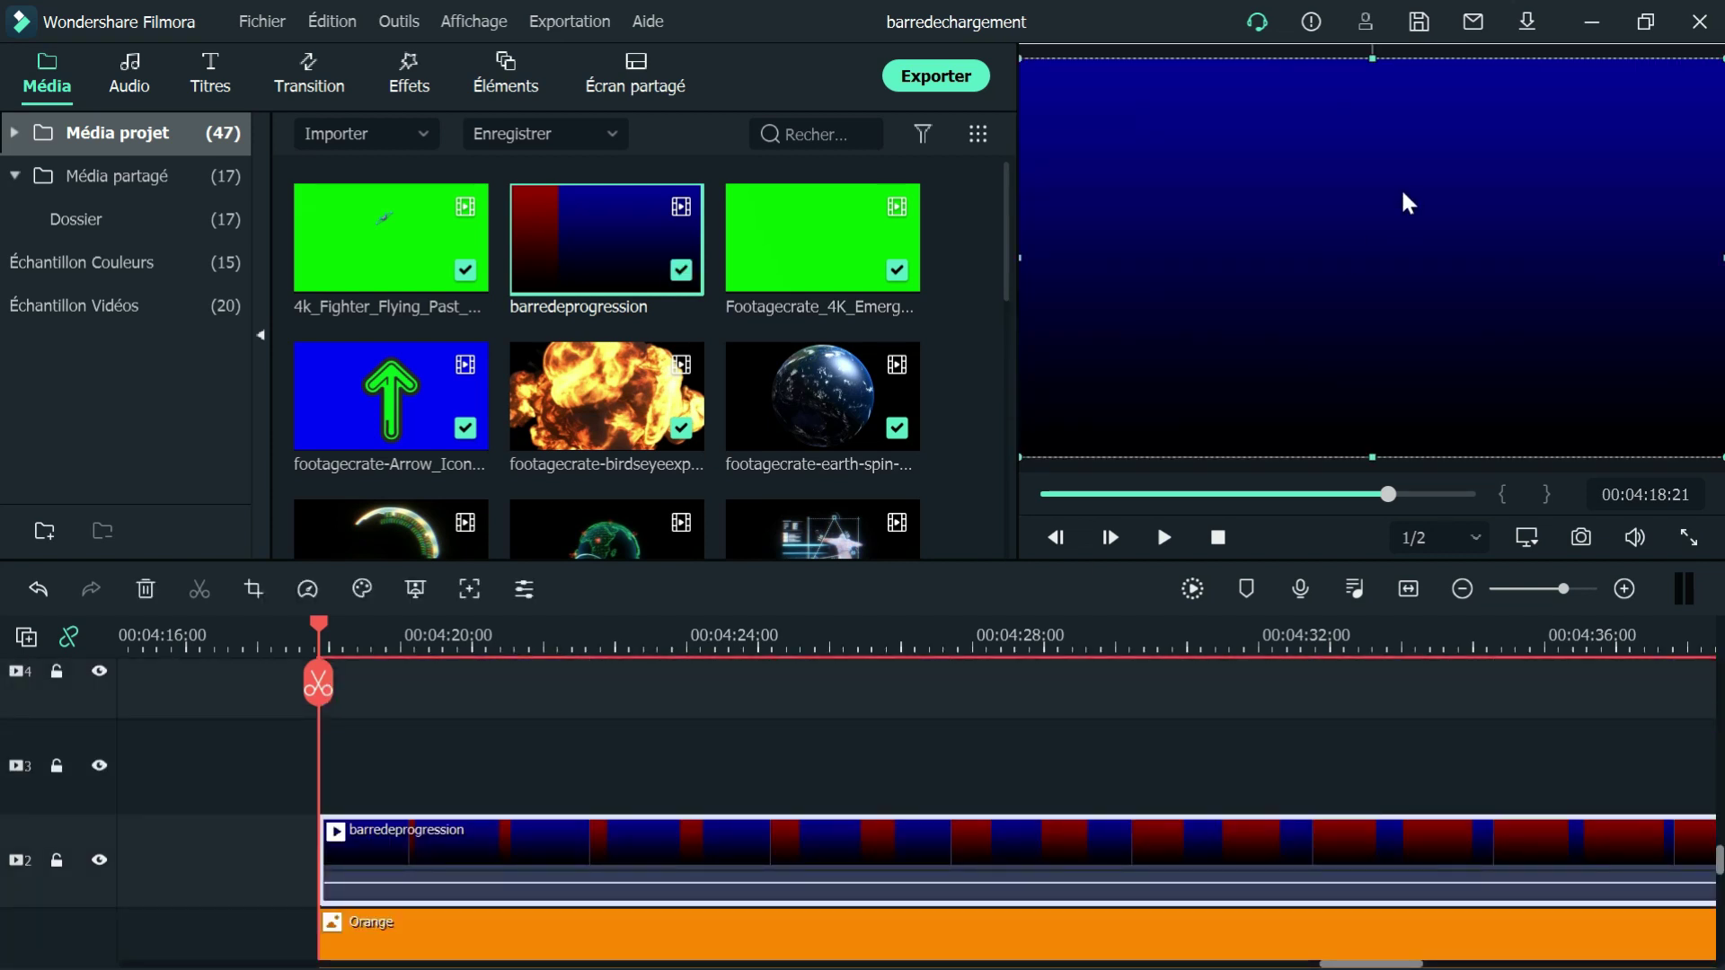
left_click_drag(1375, 61, 1612, 464)
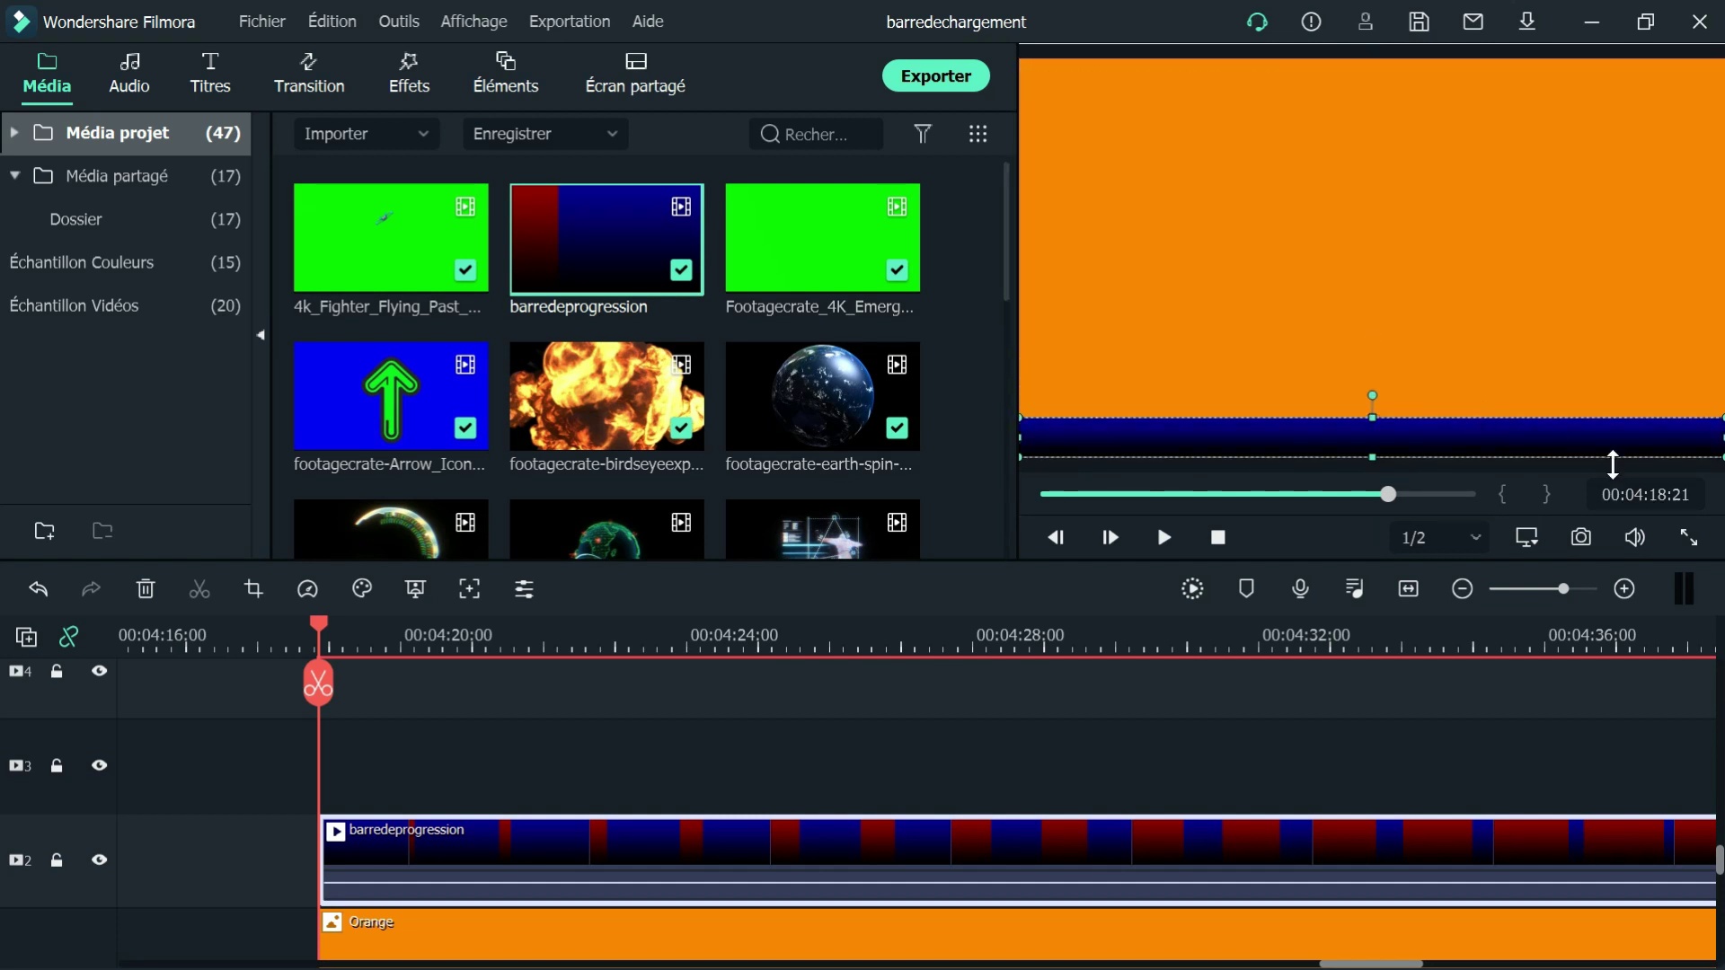
left_click_drag(1714, 438, 1223, 397)
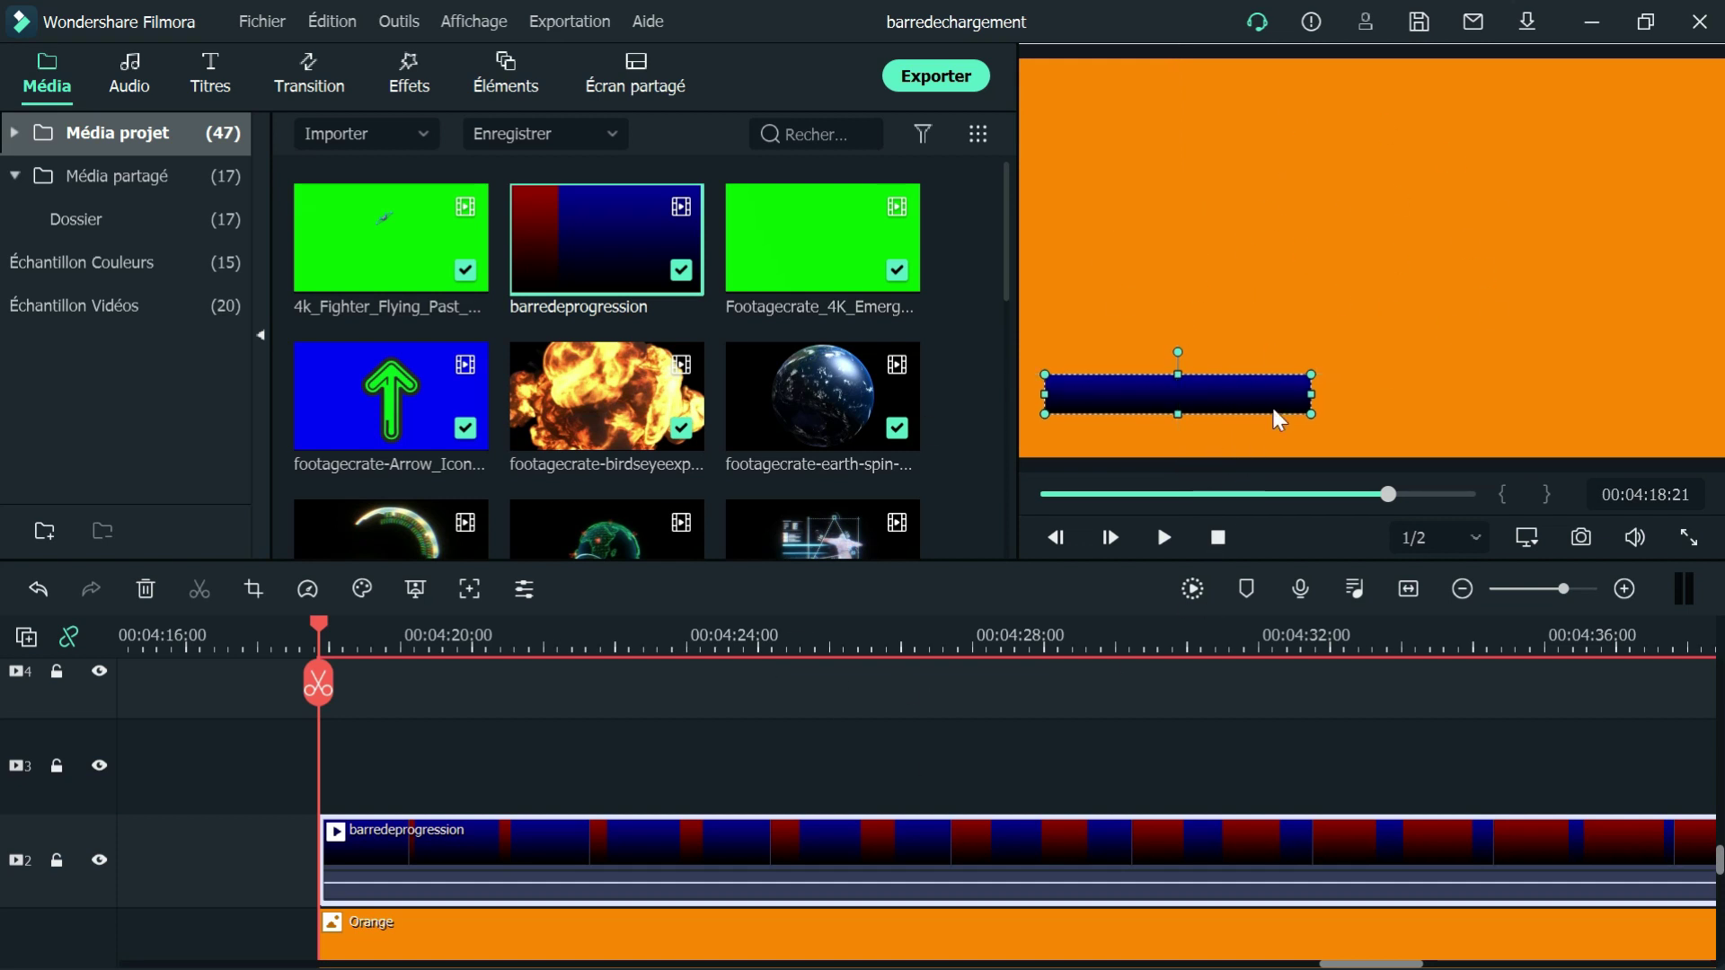
- Reduce the progress bar's height by about half, shorten it slightly from its right end, and play the result over the orange background
left_click_drag(1178, 375, 1178, 387)
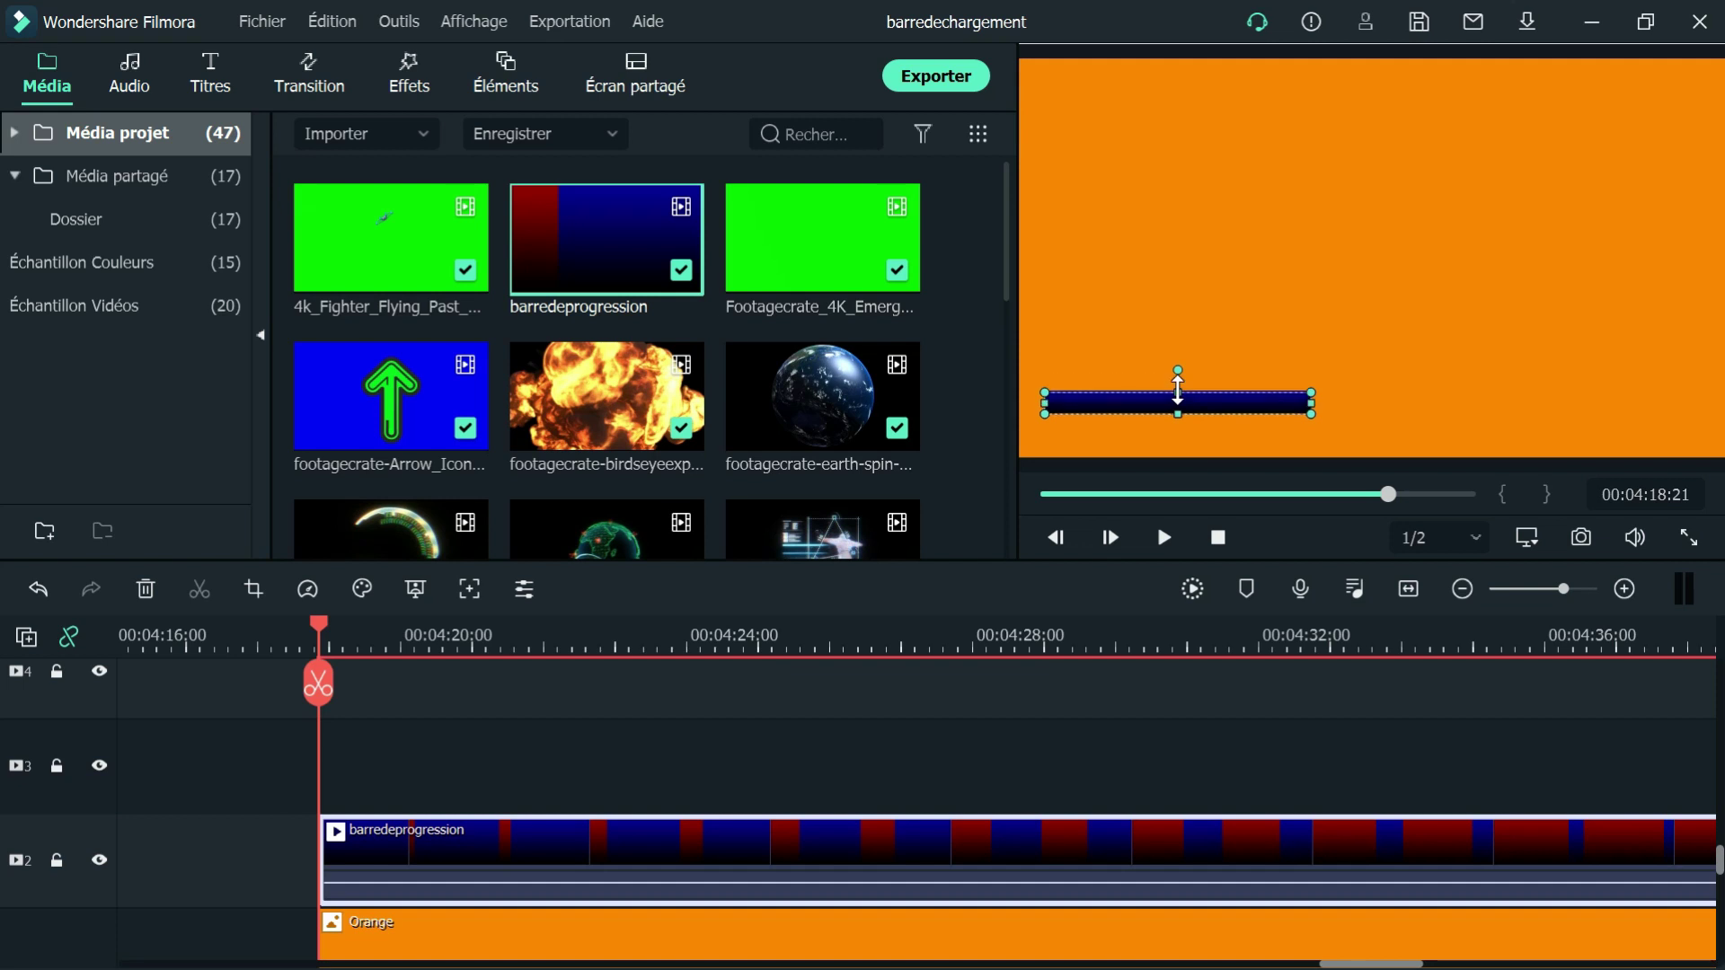
left_click_drag(1311, 404, 1276, 411)
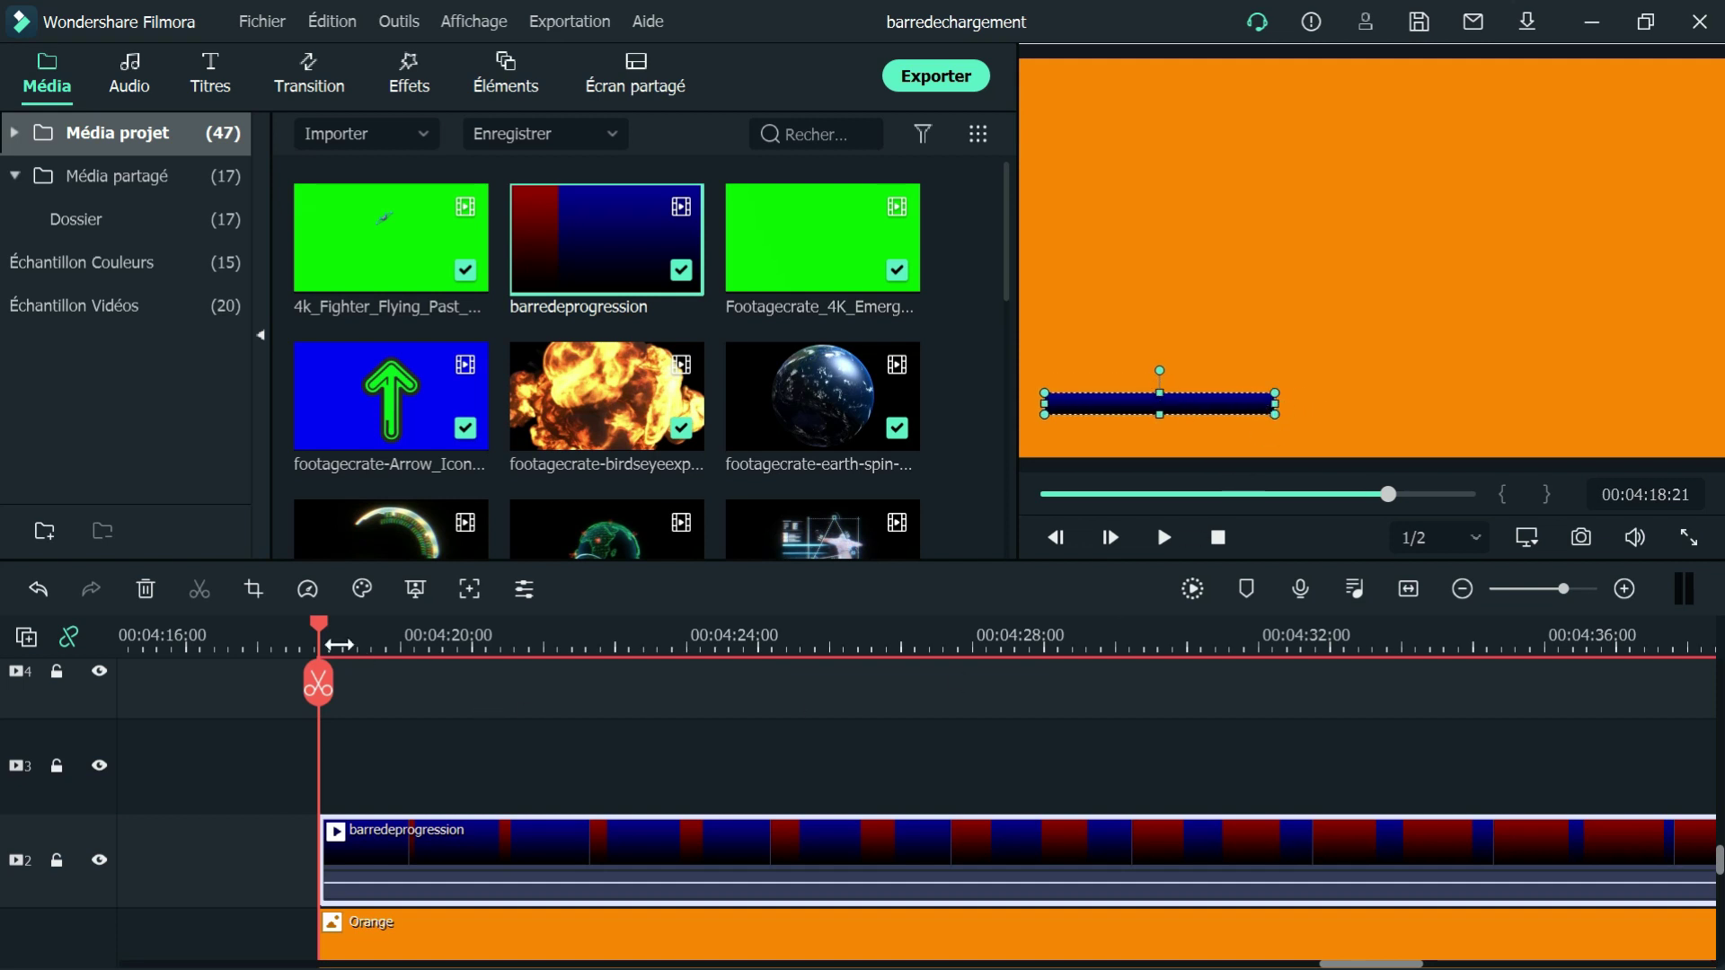
key("space")
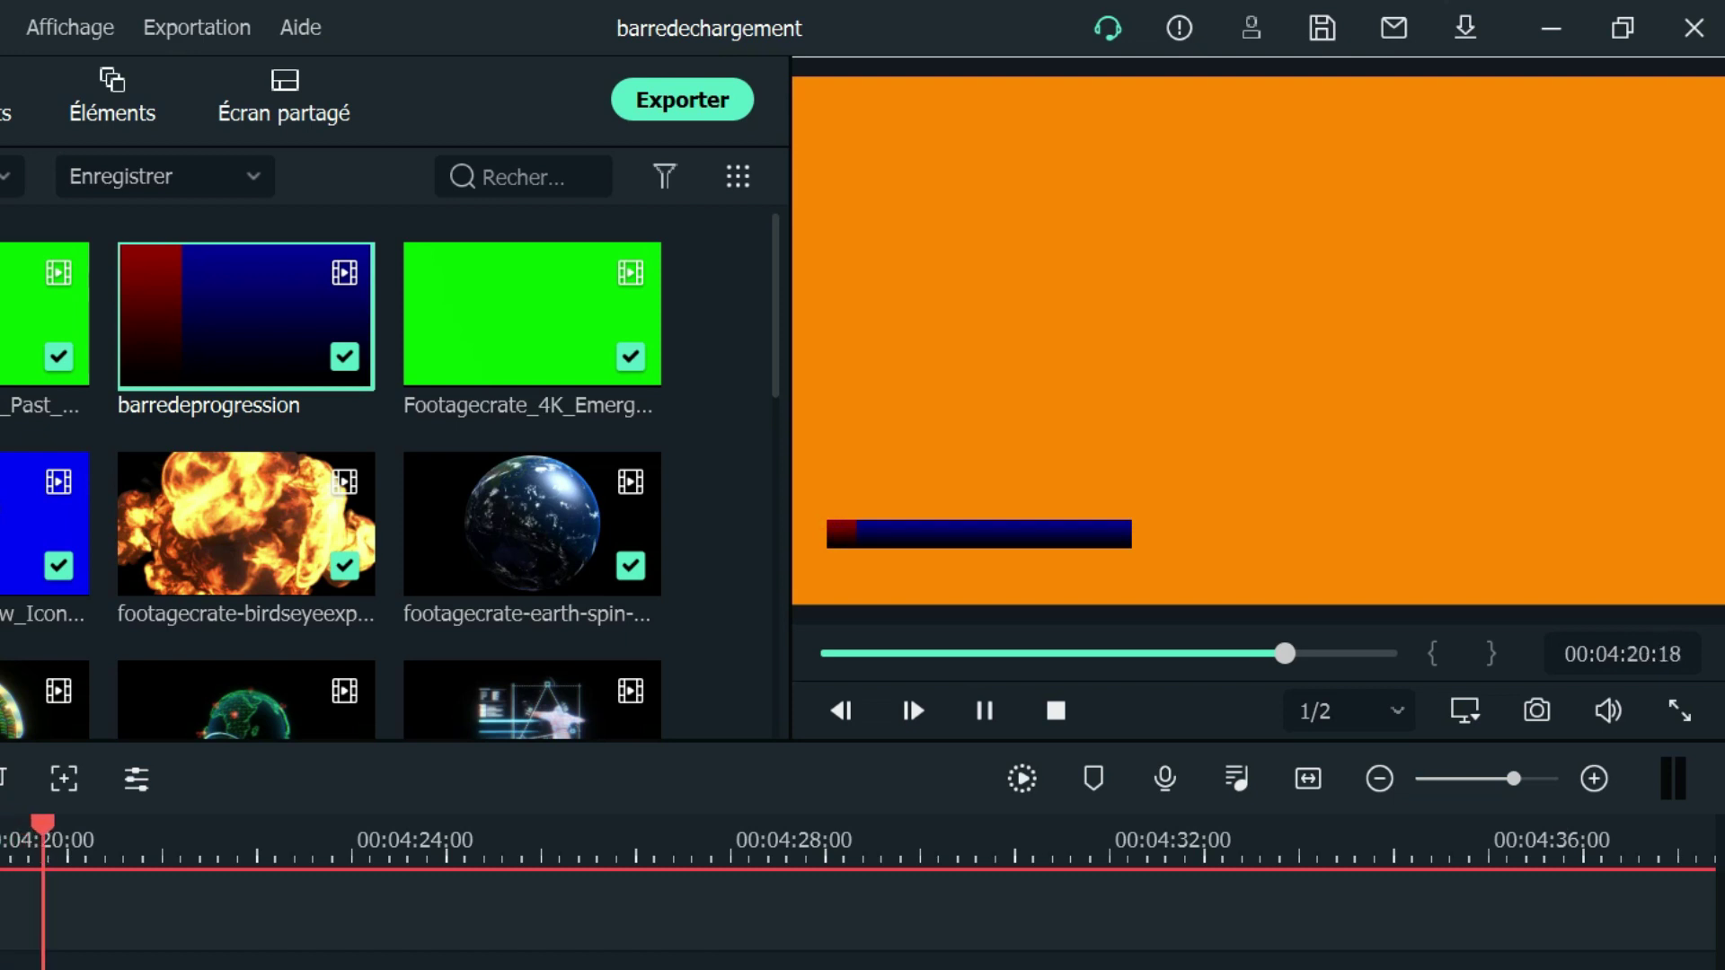